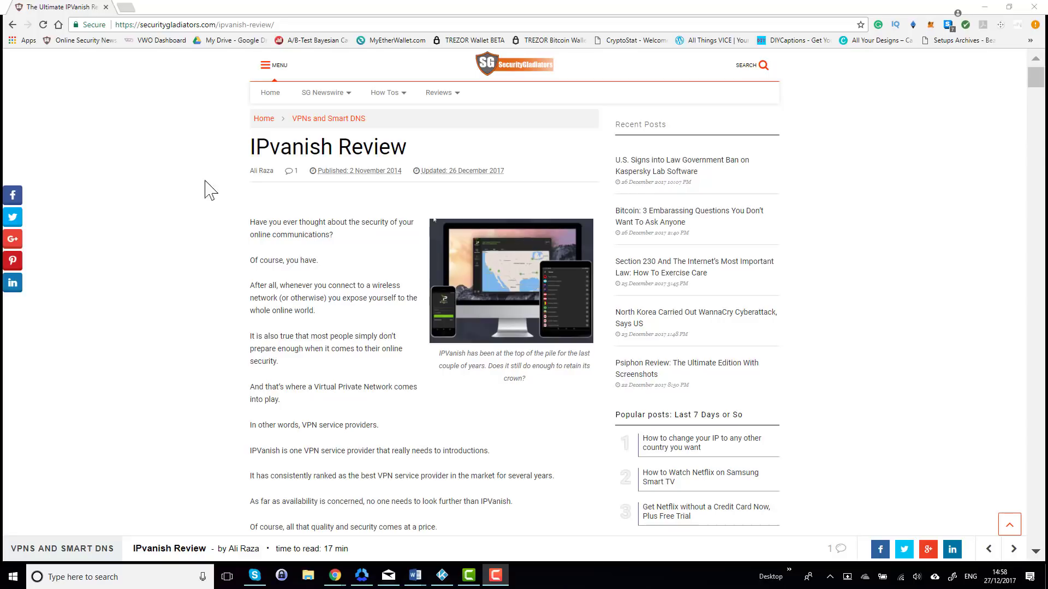
pyautogui.scroll(-1, 256, 172)
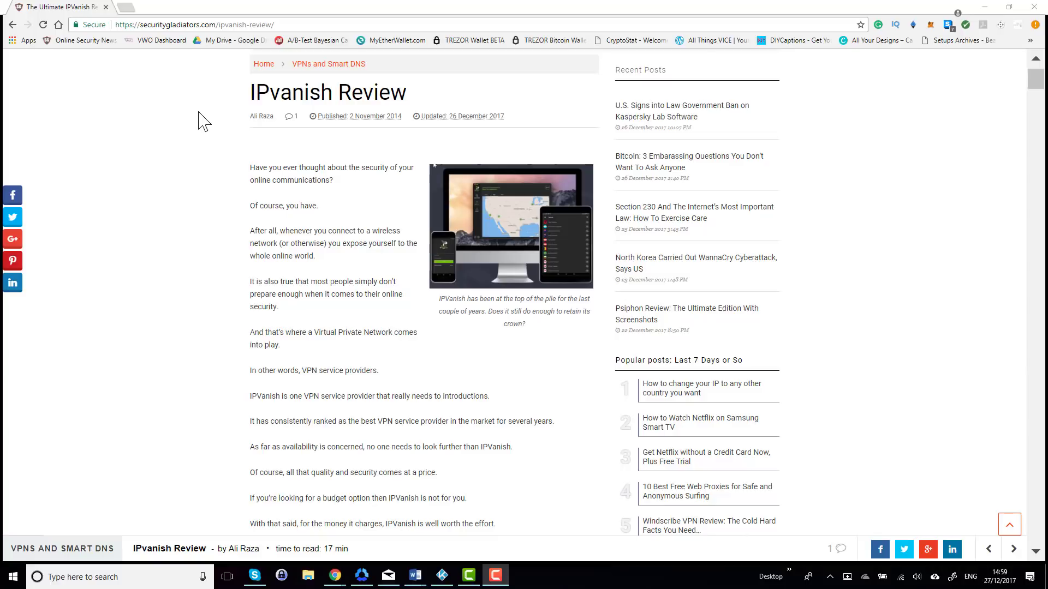
pyautogui.scroll(-1, 218, 239)
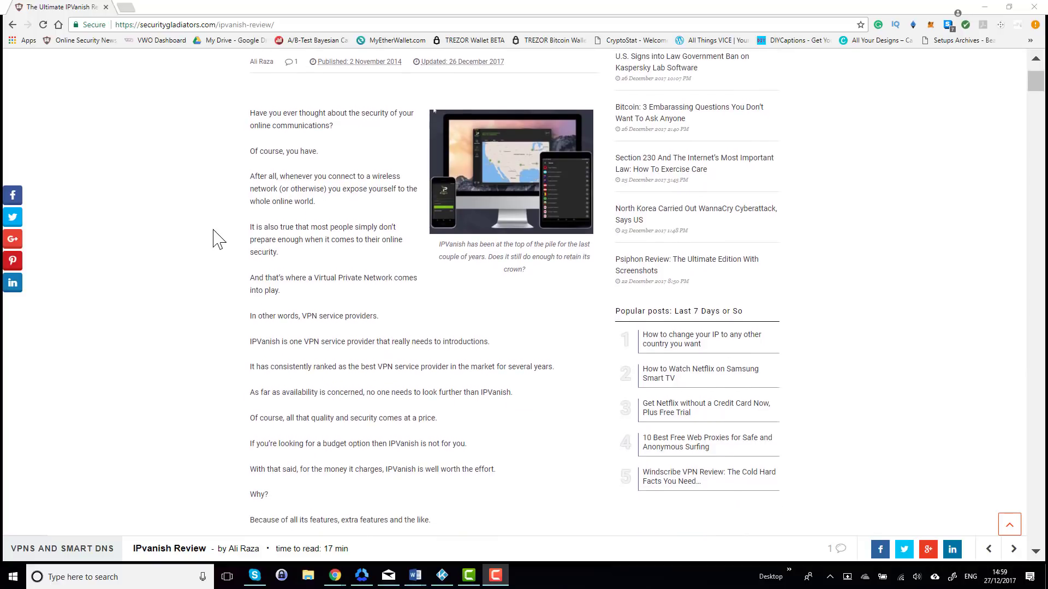
pyautogui.scroll(-1, 219, 240)
pyautogui.scroll(-2, 219, 239)
pyautogui.scroll(-1, 219, 240)
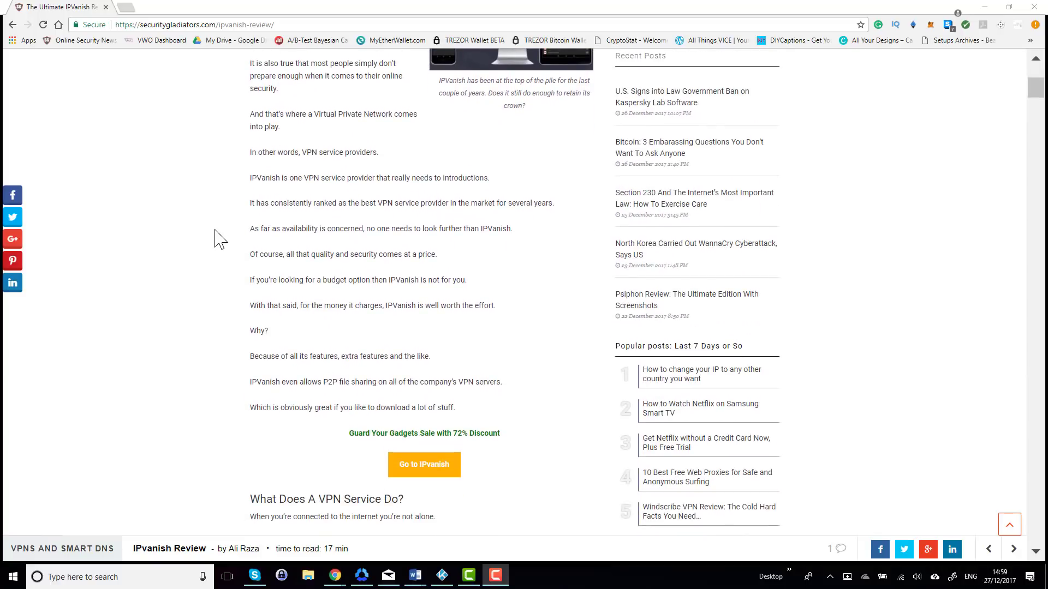
# Step: Visit the IPVanish website from the review and view its pricing plans
pyautogui.click(424, 465)
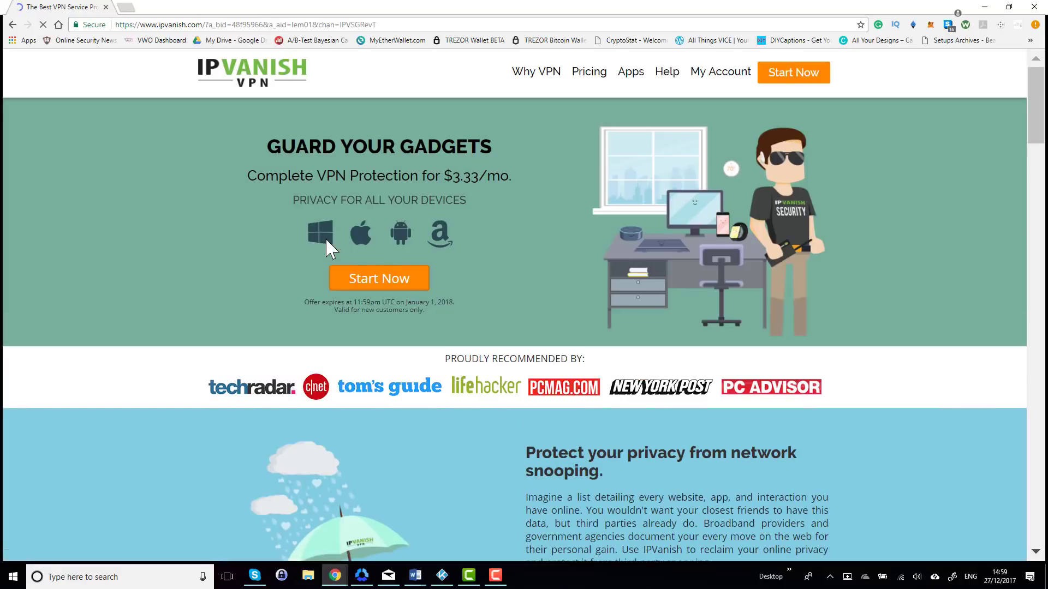
pyautogui.scroll(-1, 325, 238)
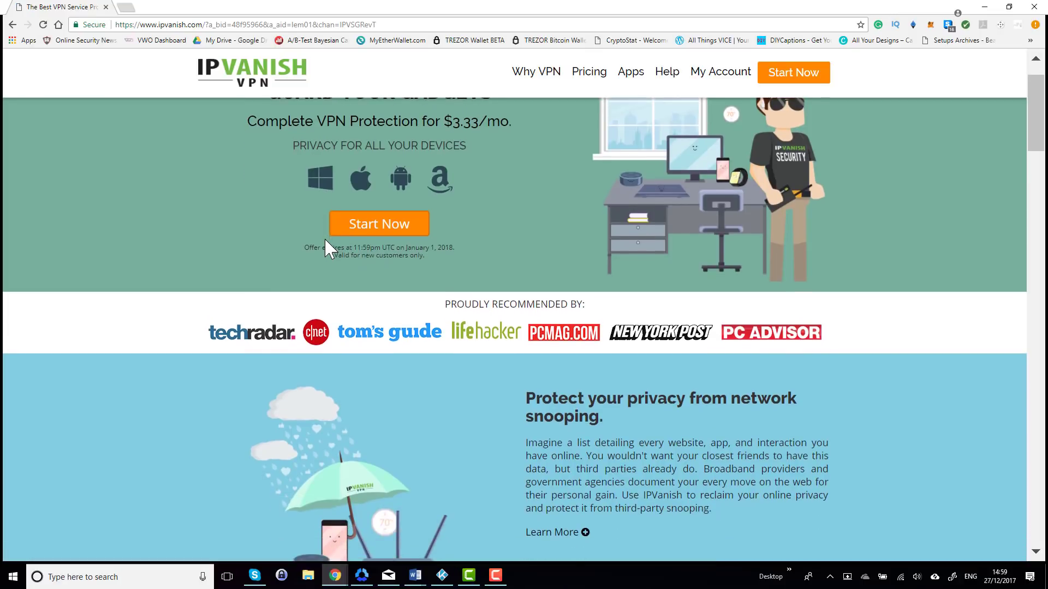
pyautogui.click(588, 72)
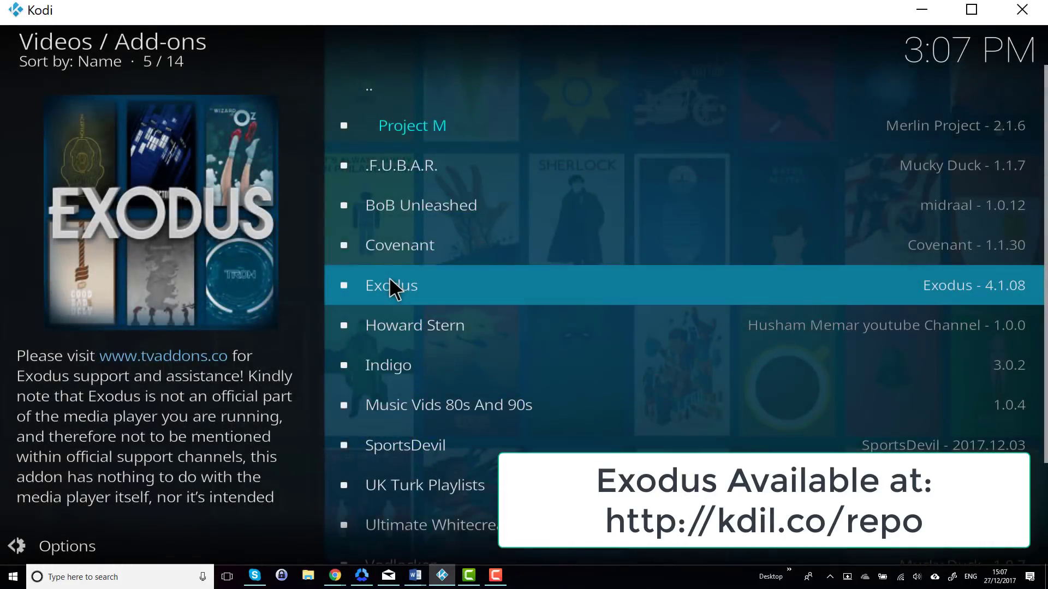
# Step: Search Exodus movies for 'star wars the last jedi'
pyautogui.click(393, 288)
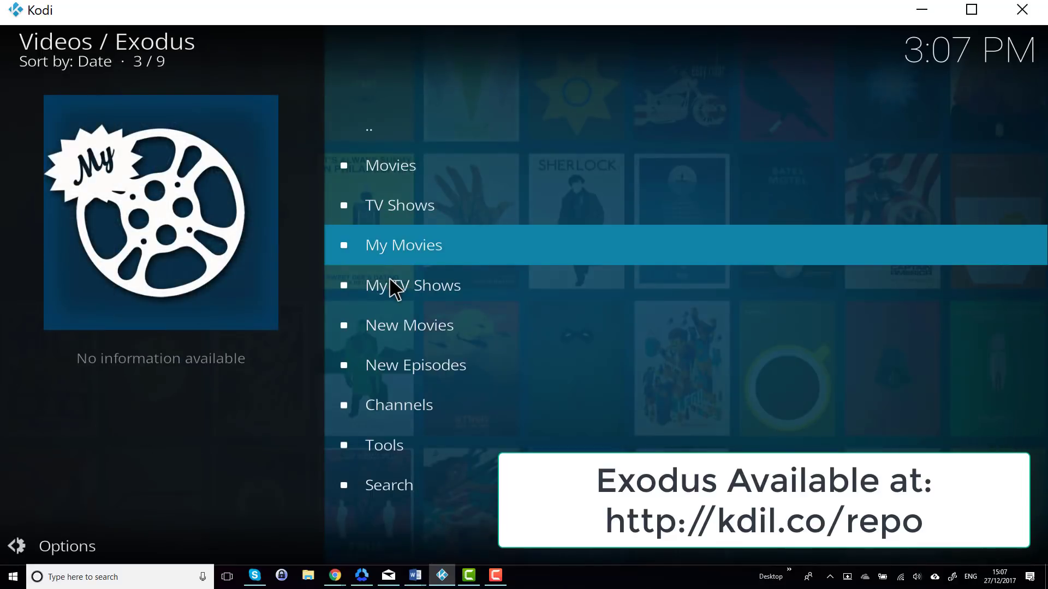
pyautogui.click(400, 179)
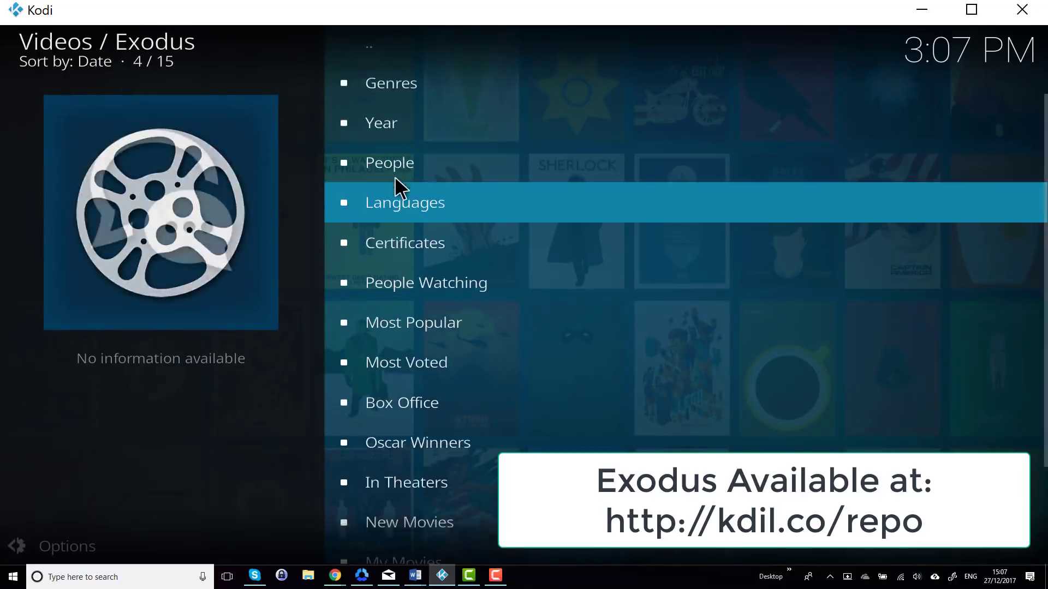
pyautogui.scroll(1, 420, 335)
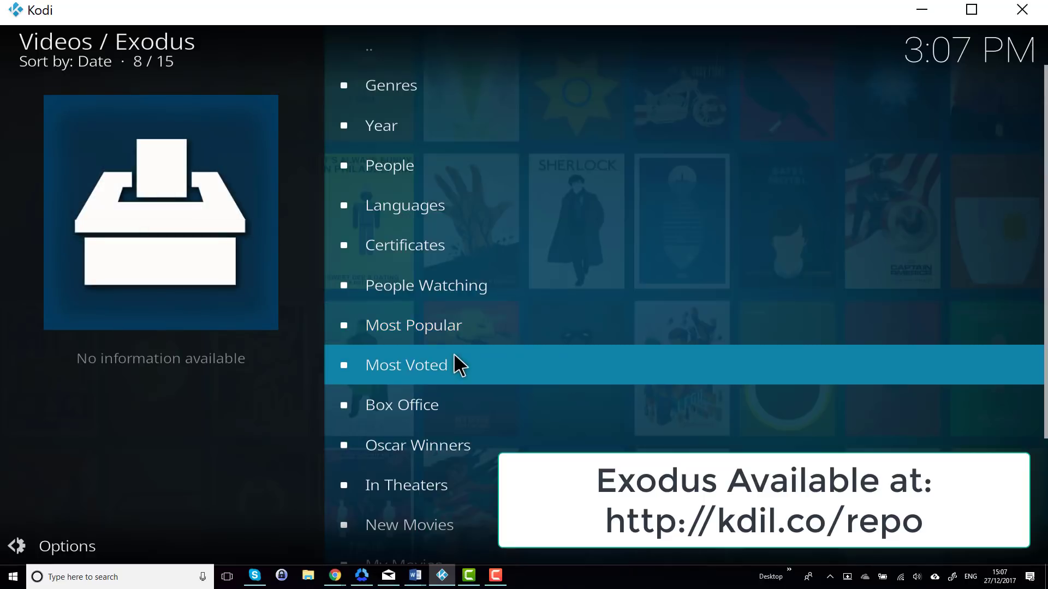
pyautogui.scroll(-3, 454, 352)
pyautogui.scroll(-2, 453, 353)
pyautogui.scroll(1, 454, 353)
pyautogui.scroll(1, 387, 488)
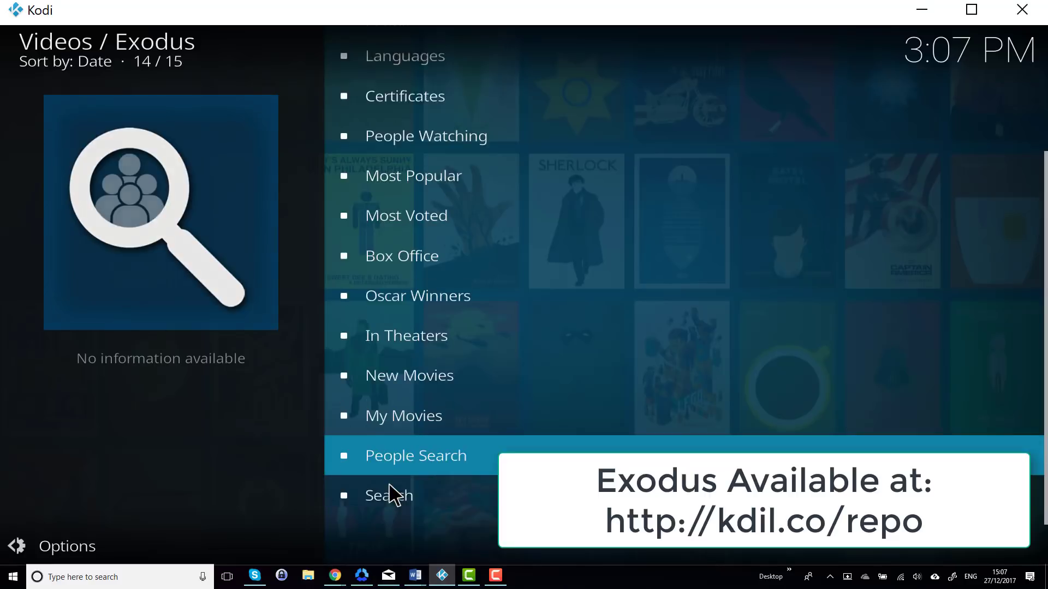
pyautogui.scroll(4, 388, 488)
pyautogui.scroll(4, 388, 489)
pyautogui.scroll(-6, 387, 487)
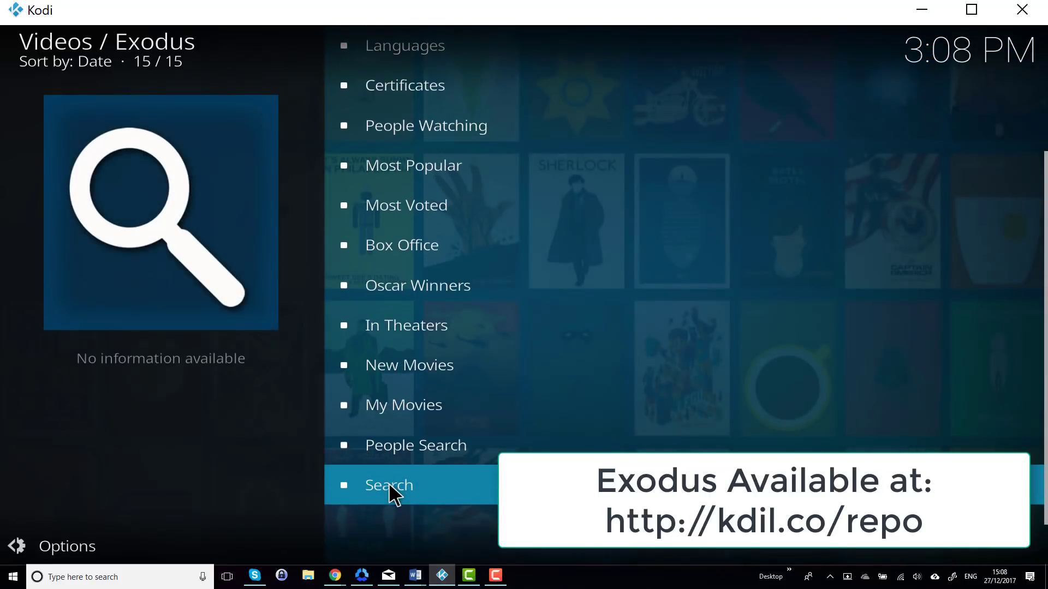
pyautogui.click(391, 495)
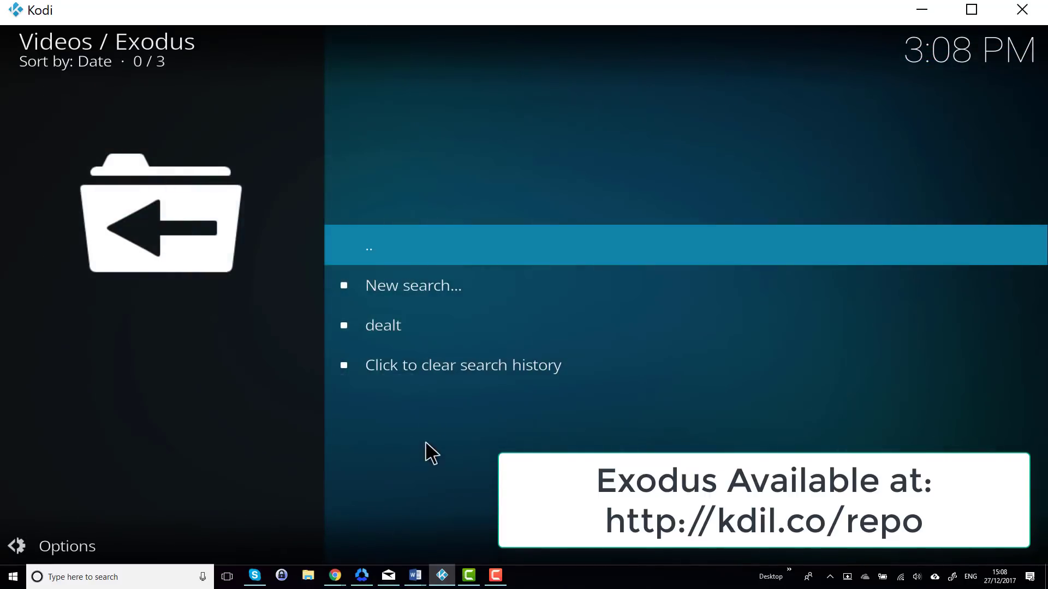
pyautogui.click(427, 294)
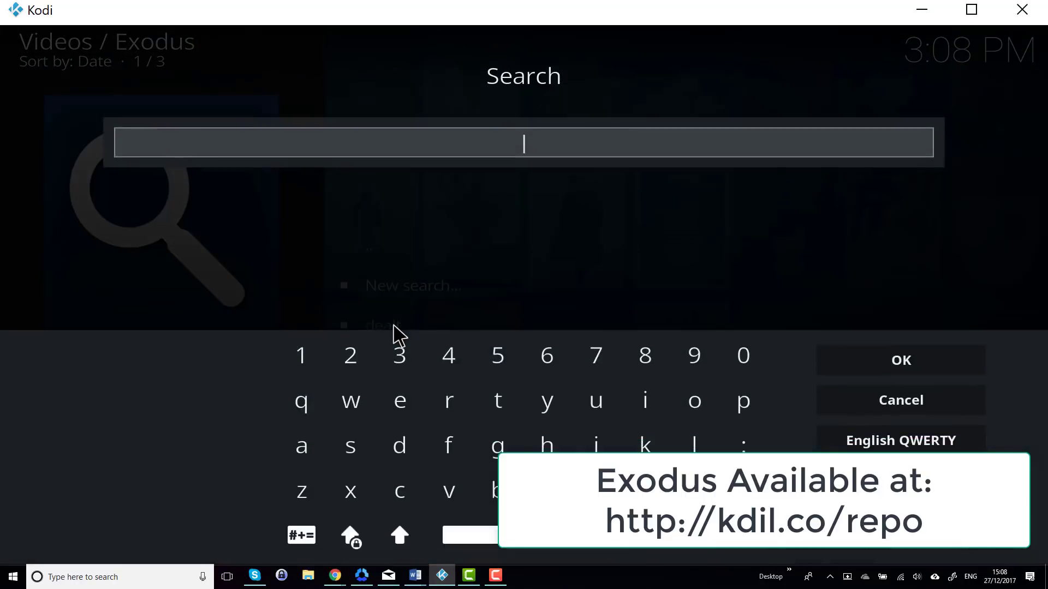
pyautogui.write('star wars the ')
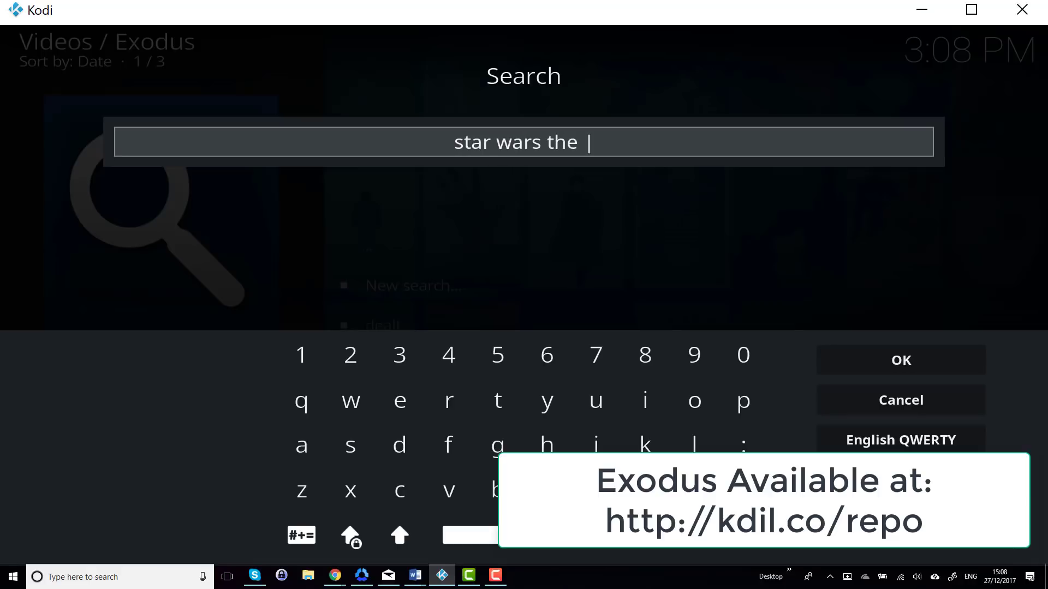
pyautogui.write('last jedi')
pyautogui.press('Return')
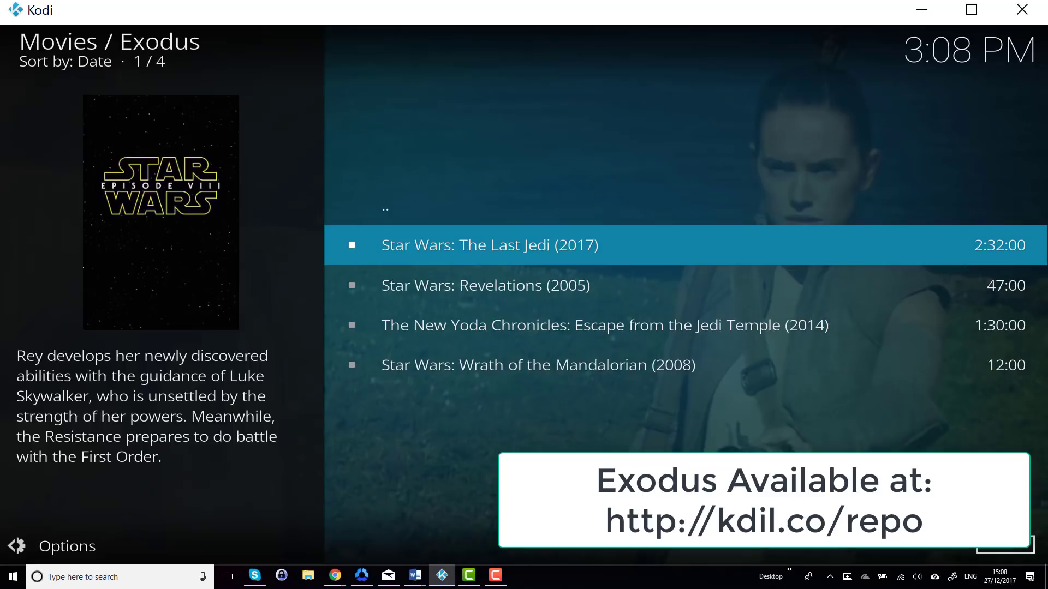
# Step: Back out from the Exodus search results to the Video add-ons list
pyautogui.press('BackSpace')
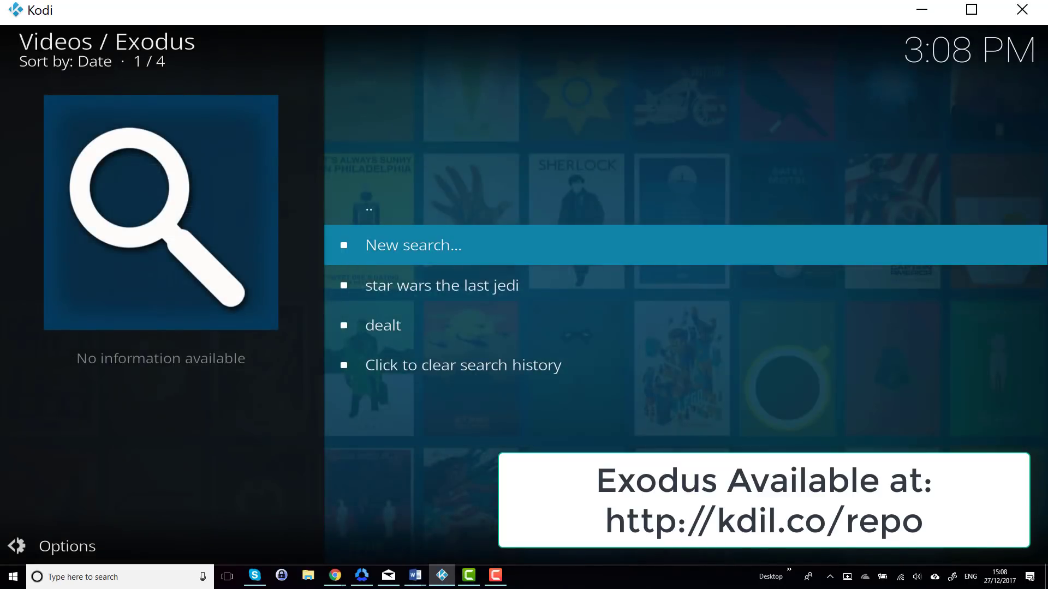
pyautogui.press('BackSpace')
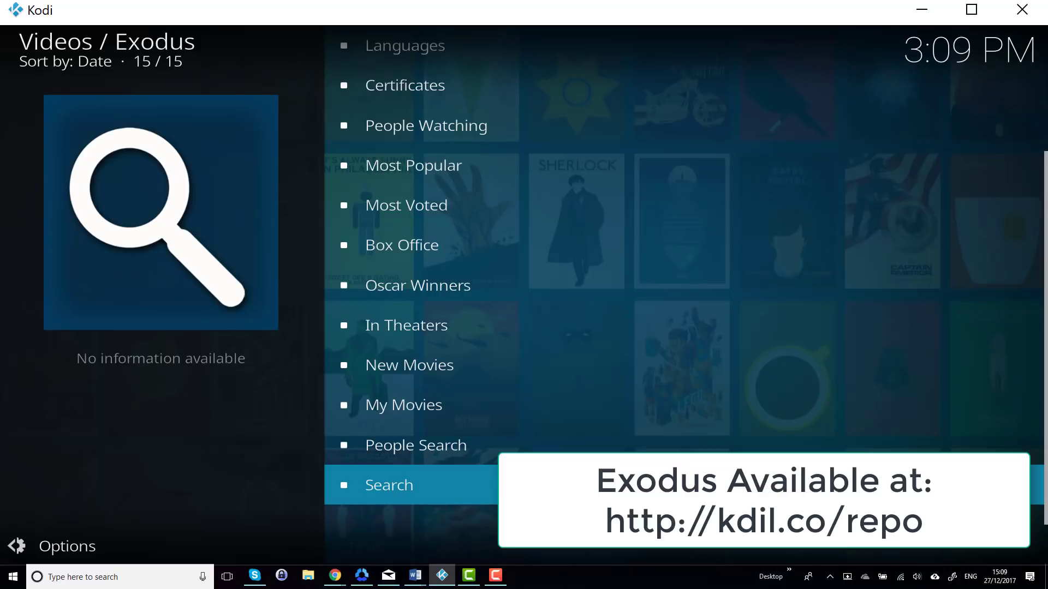
pyautogui.press('BackSpace')
pyautogui.press('BackSpace')
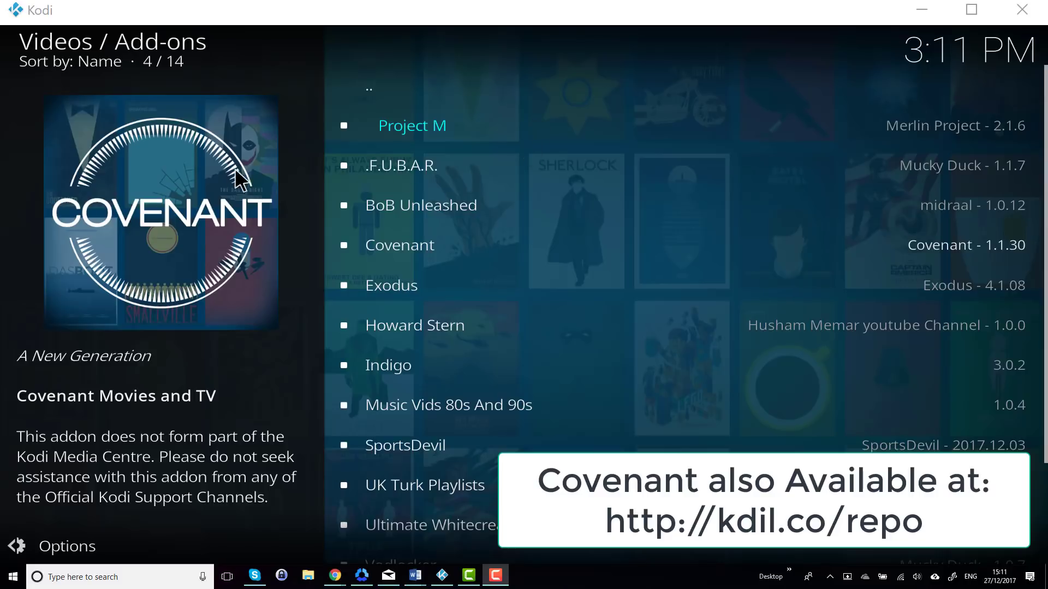
# Step: Open Season 1 of Little Women (2017) from Covenant's New TV Shows
pyautogui.click(433, 250)
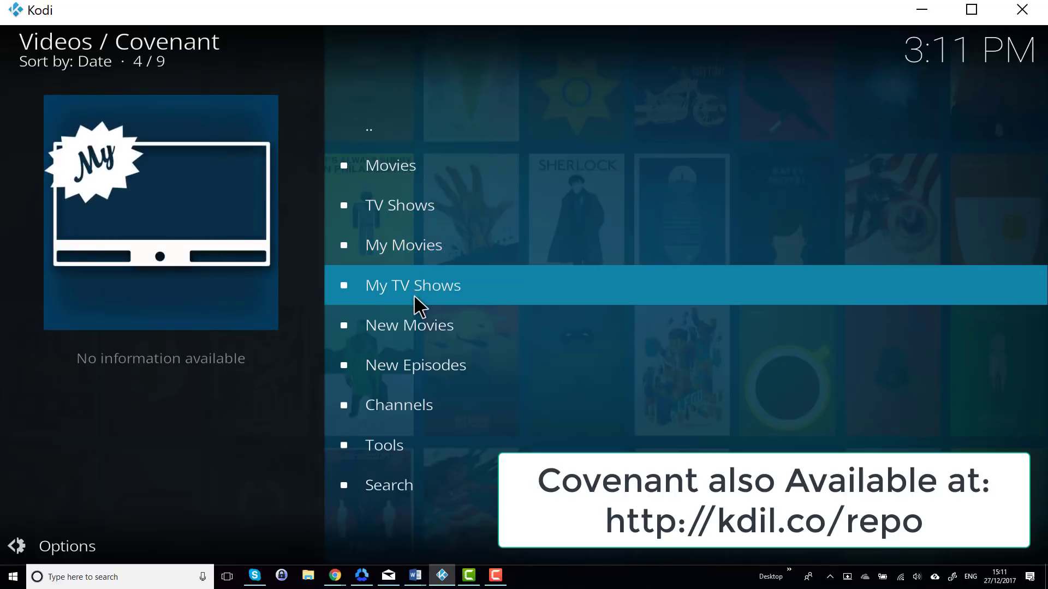
pyautogui.click(402, 206)
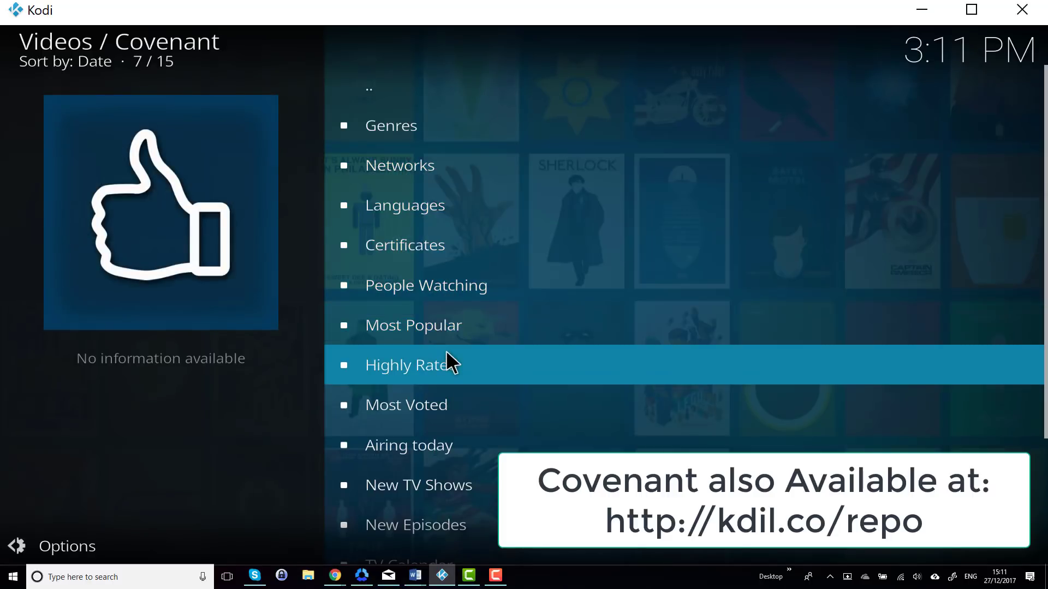
pyautogui.scroll(-1, 444, 360)
pyautogui.scroll(-1, 444, 361)
pyautogui.scroll(-1, 445, 360)
pyautogui.click(448, 373)
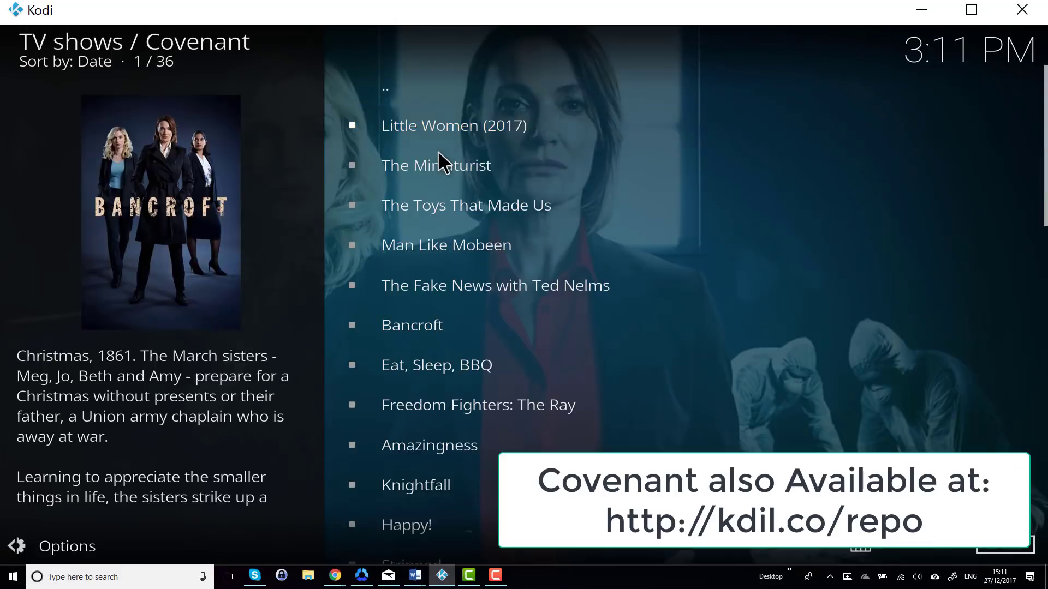
pyautogui.click(437, 150)
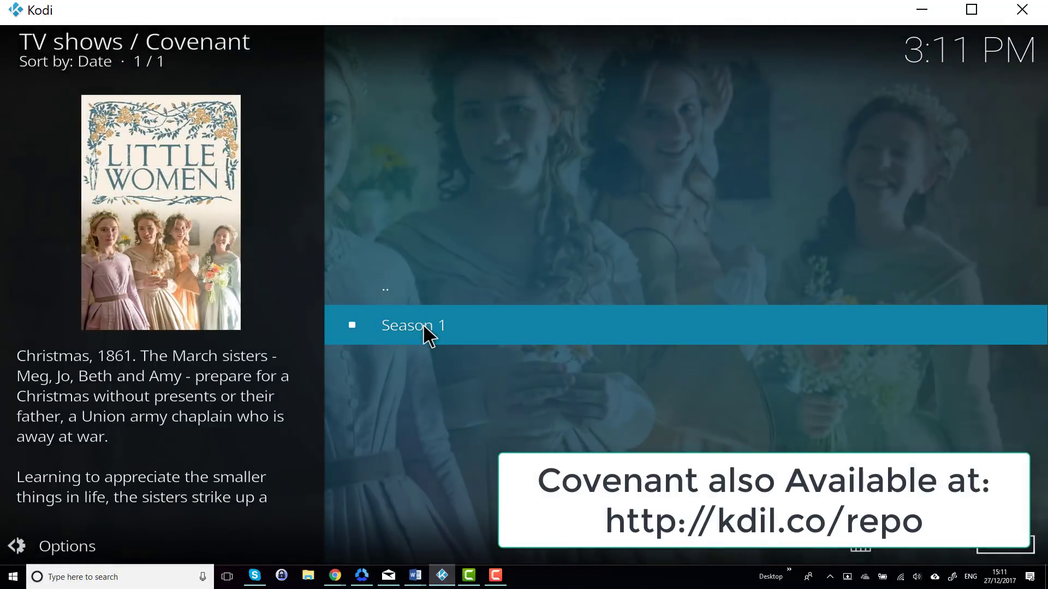
pyautogui.click(423, 323)
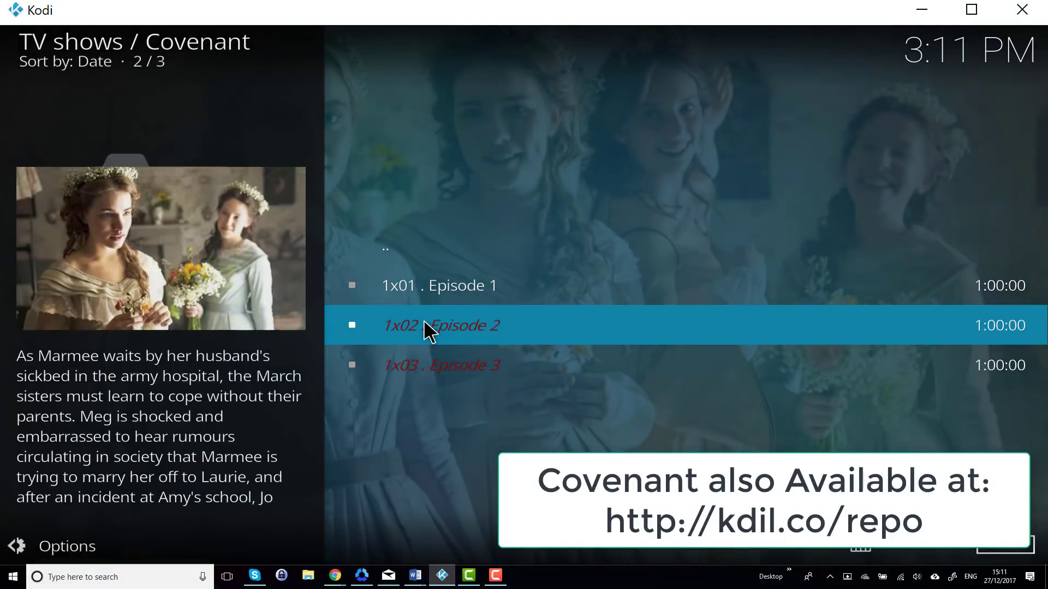
# Step: Go back three levels to Covenant's TV Shows menu
pyautogui.press('BackSpace')
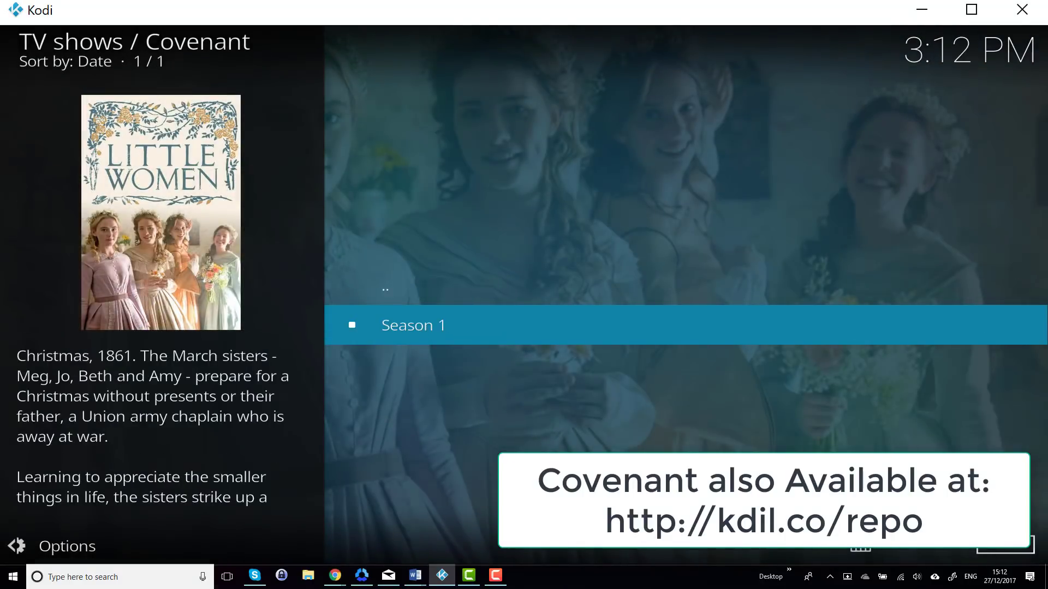
pyautogui.press('BackSpace')
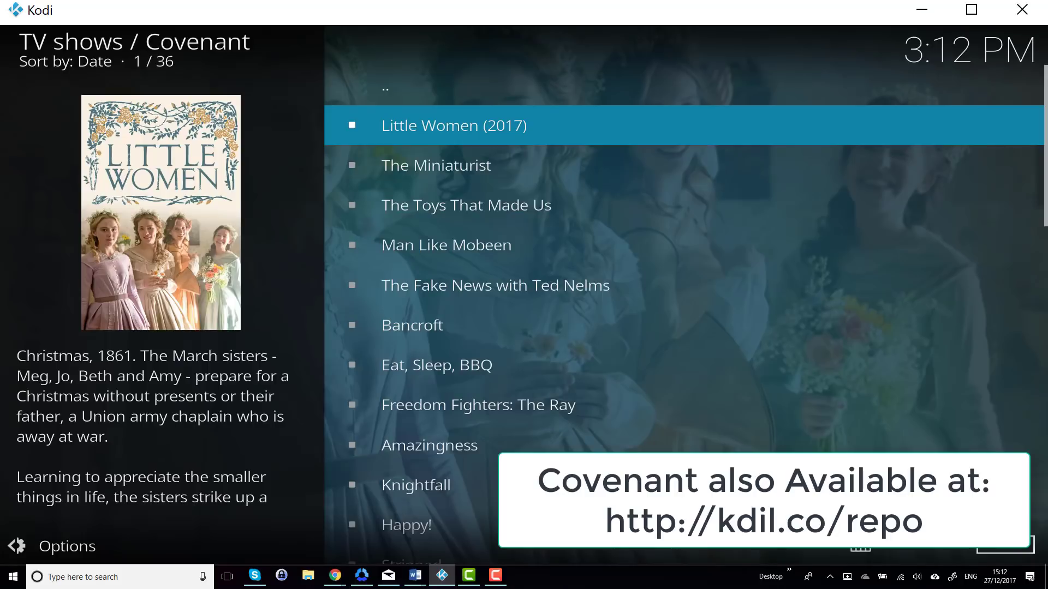
pyautogui.press('BackSpace')
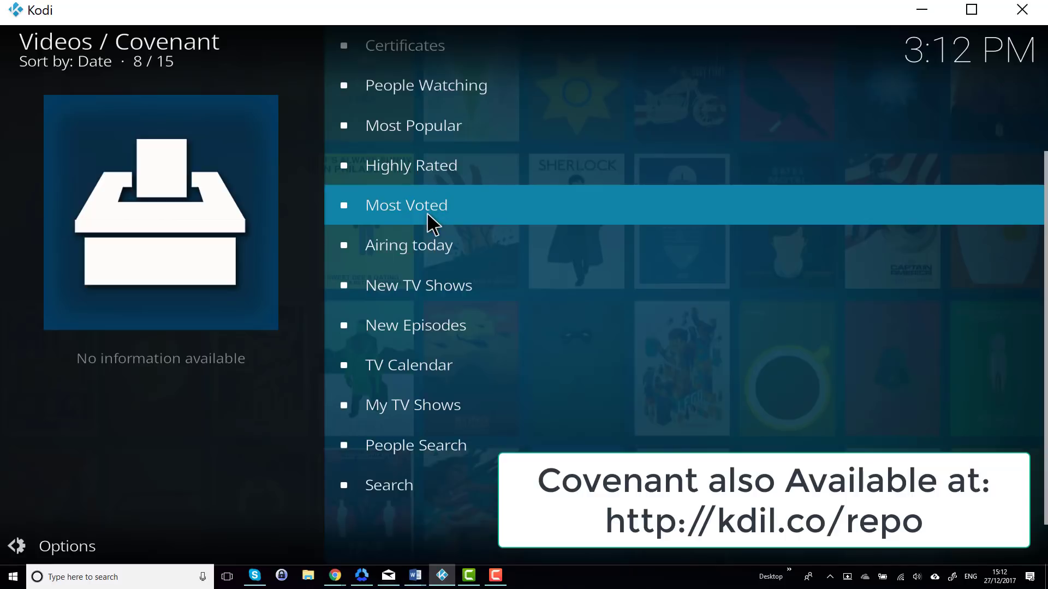
pyautogui.scroll(2, 442, 234)
pyautogui.scroll(1, 458, 242)
pyautogui.scroll(2, 478, 250)
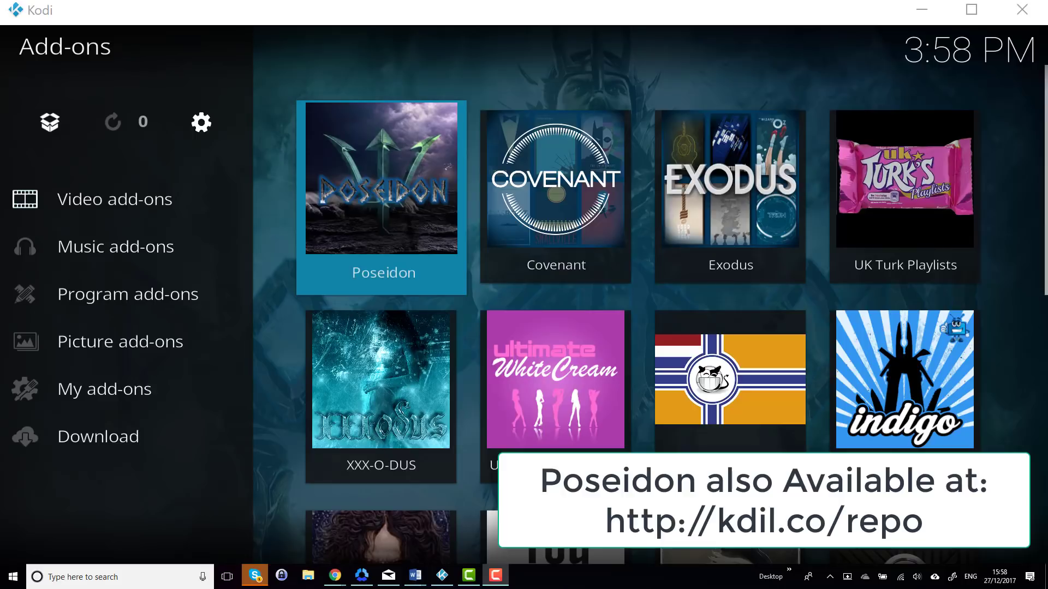
# Step: Load S.W.A.T. (2017) episode 1x03 Pamilya from Poseidon's New TV Shows
pyautogui.click(420, 210)
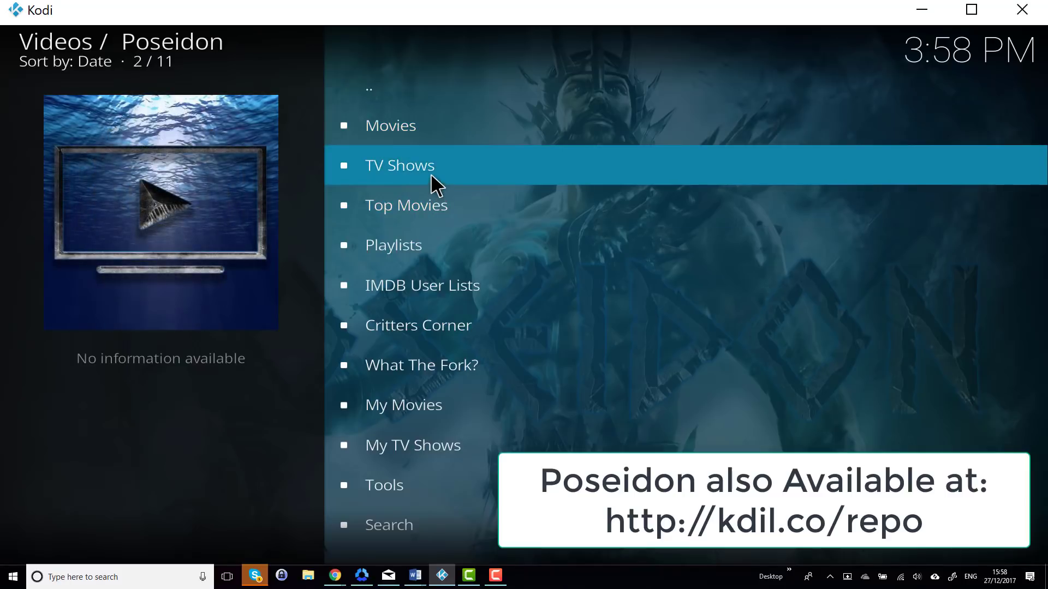
pyautogui.click(430, 173)
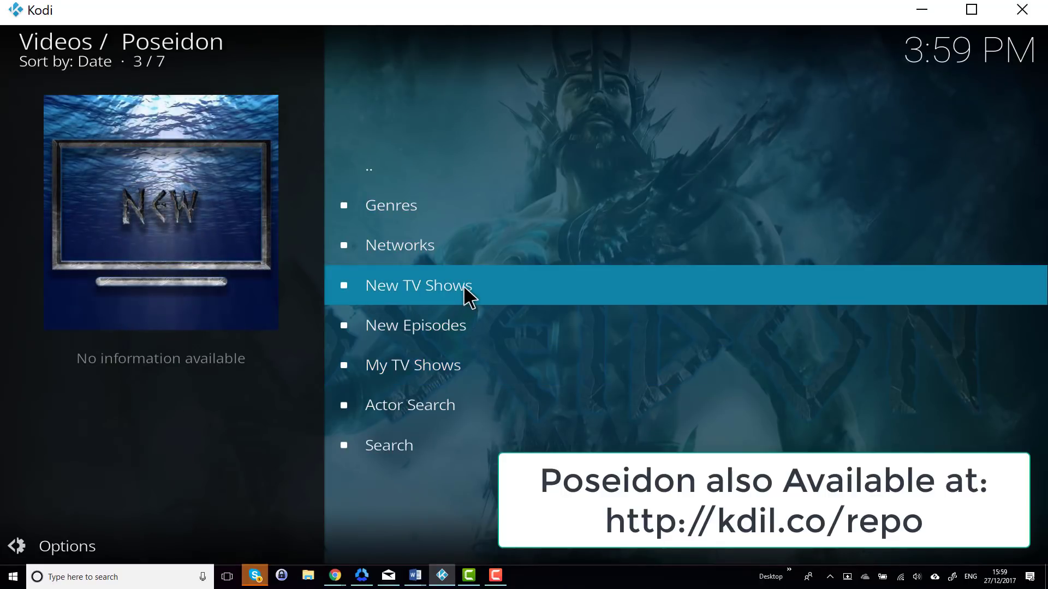
pyautogui.click(463, 285)
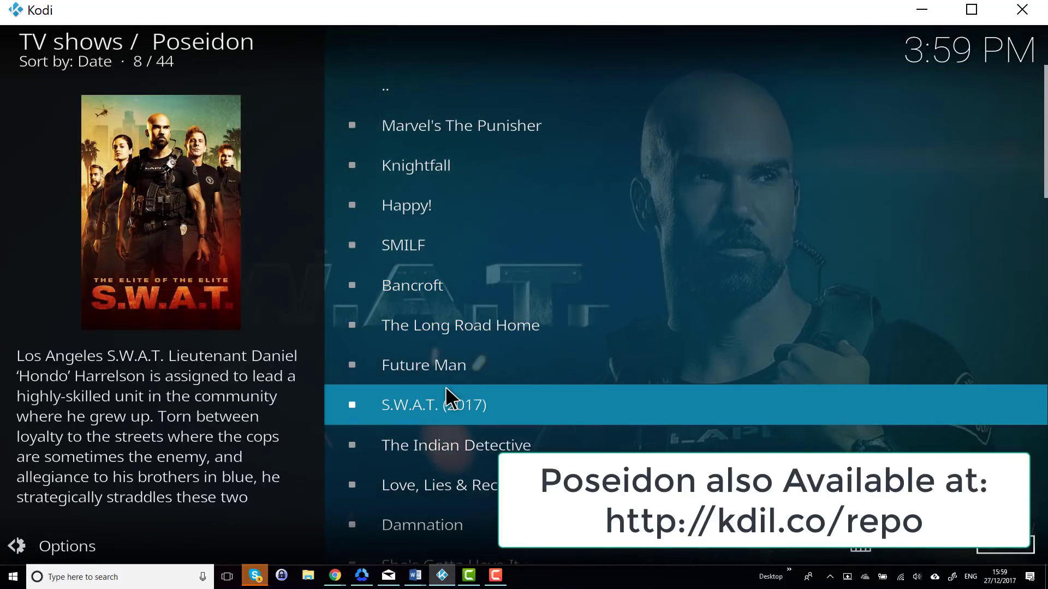
pyautogui.click(446, 393)
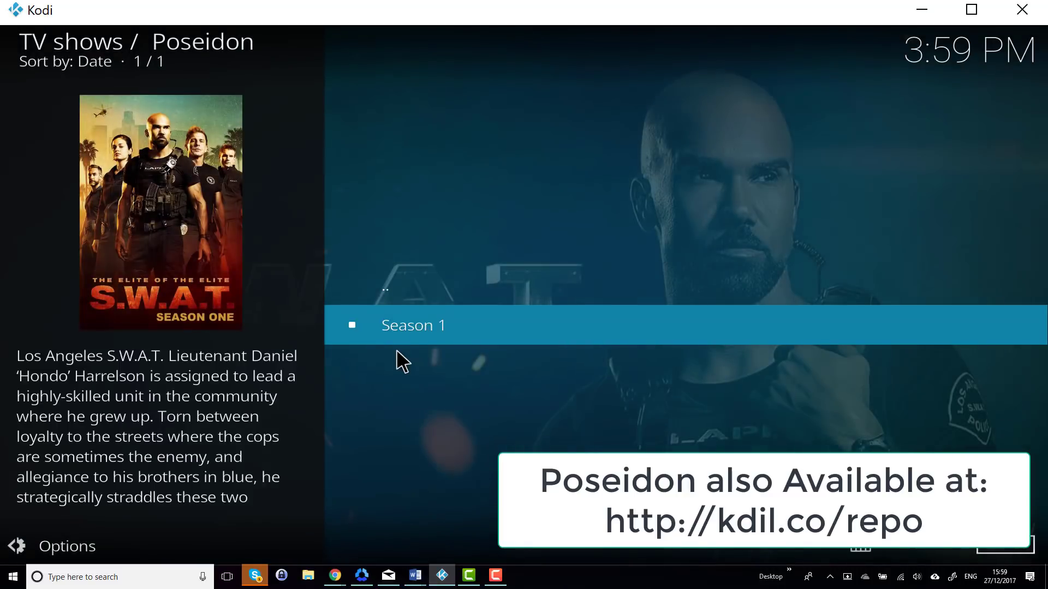
pyautogui.click(423, 335)
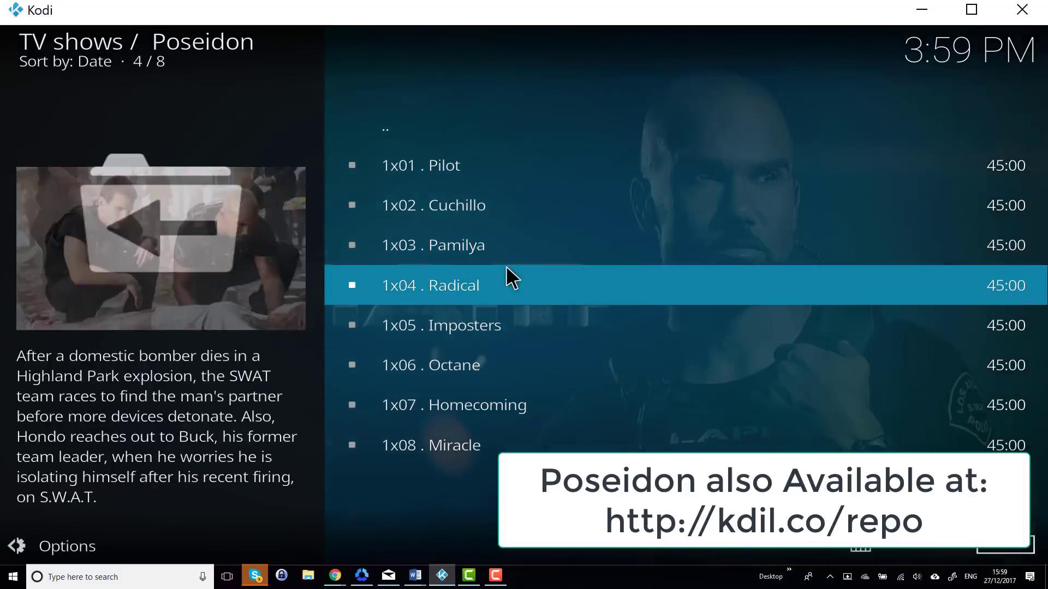
pyautogui.click(494, 253)
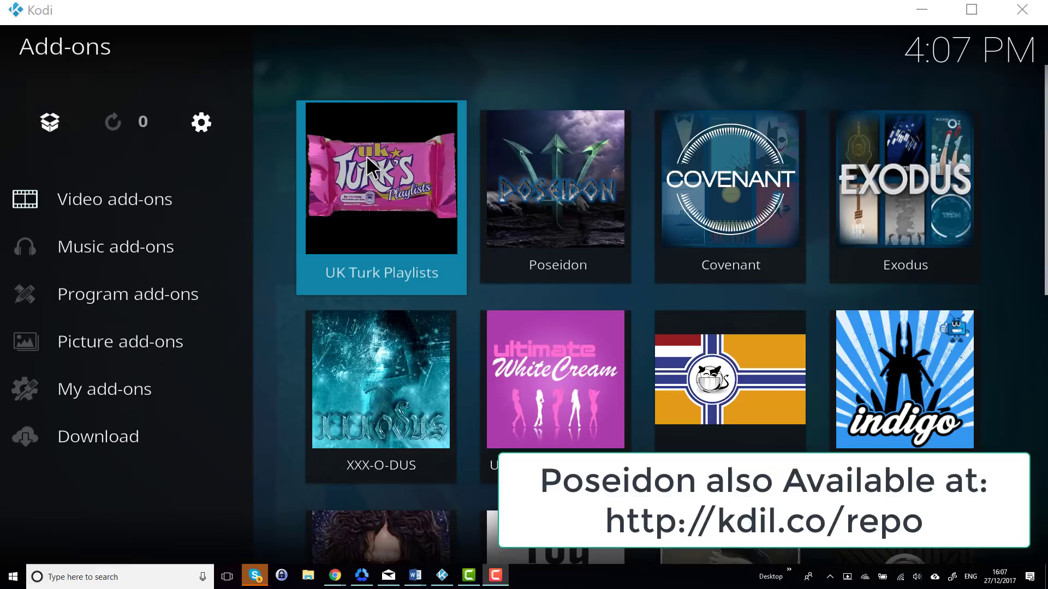
pyautogui.click(368, 168)
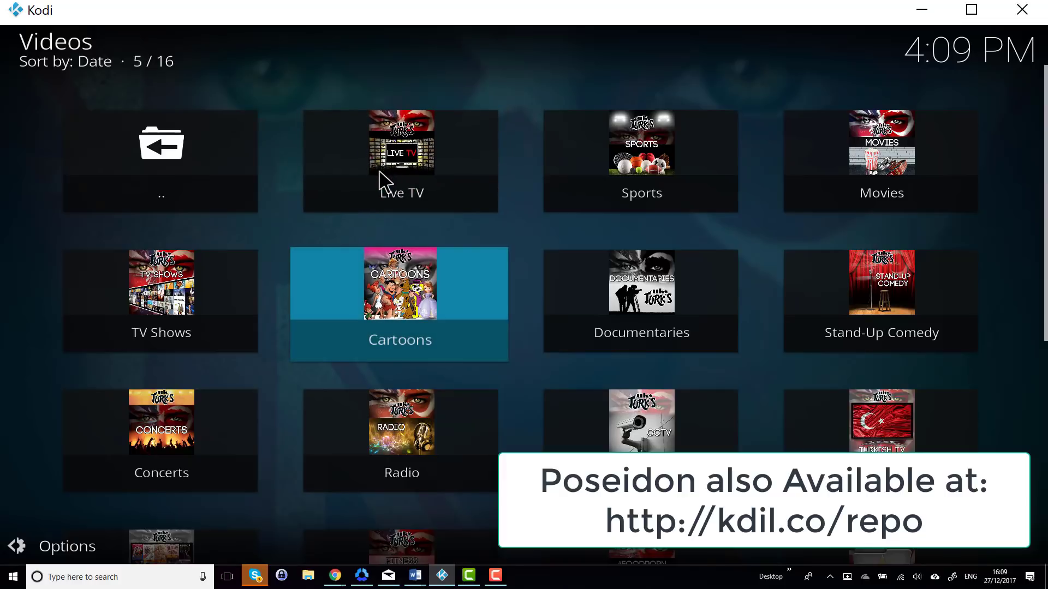
pyautogui.scroll(-1, 452, 217)
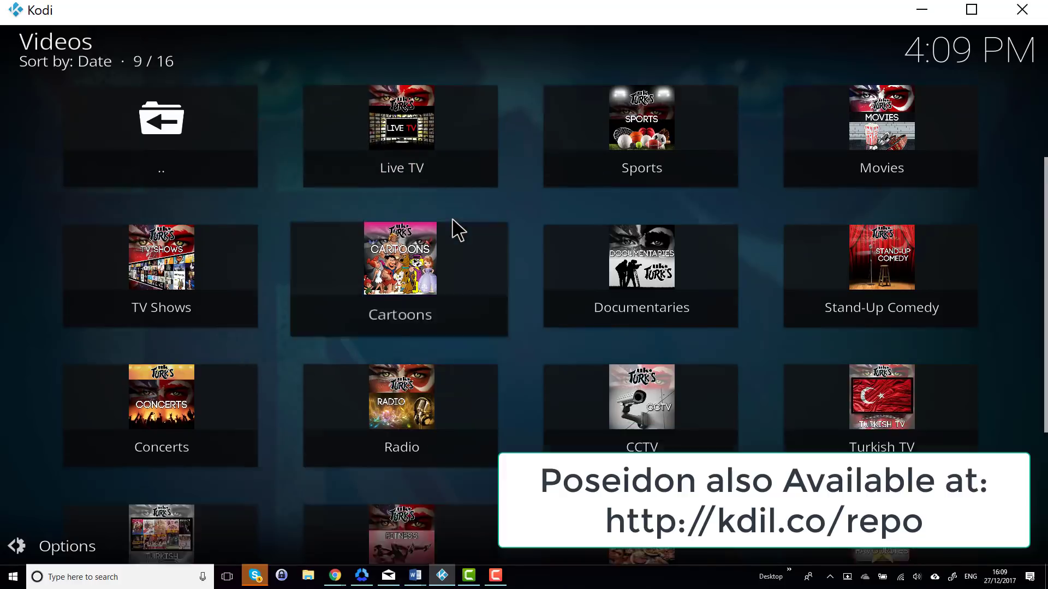
pyautogui.scroll(-1, 453, 217)
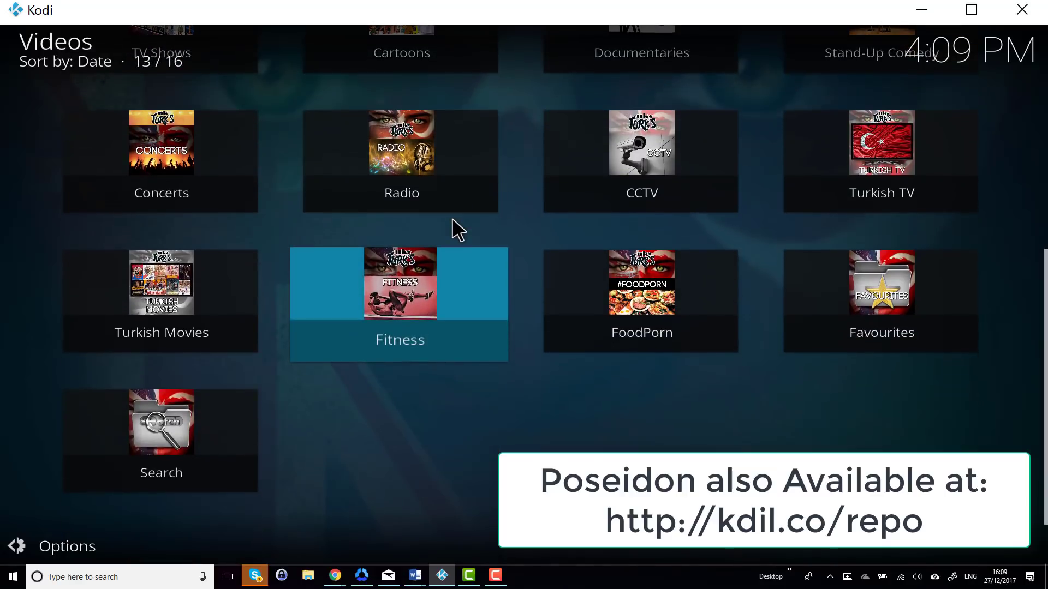
pyautogui.scroll(2, 453, 217)
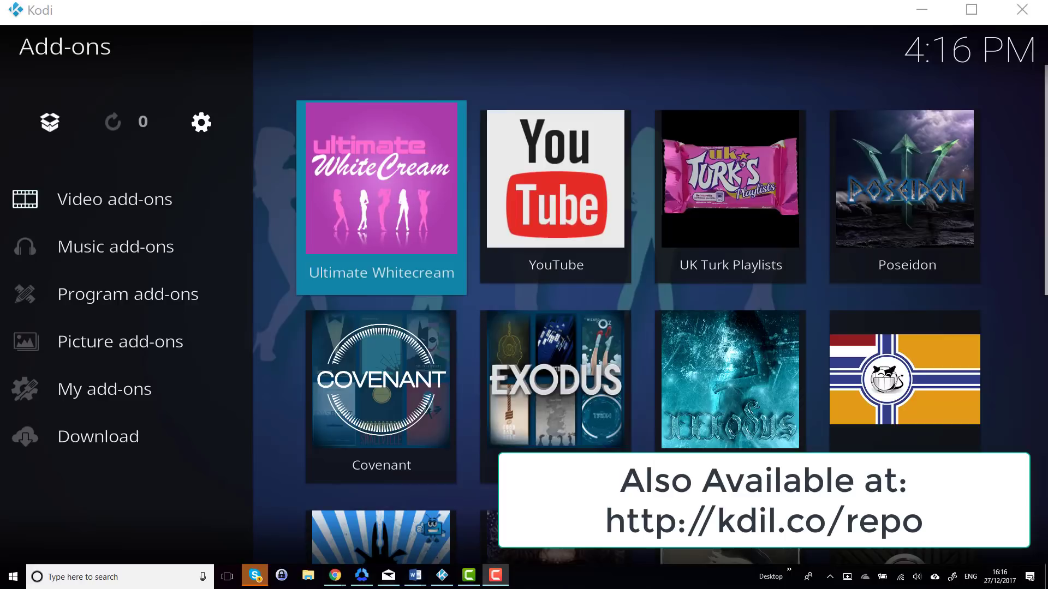
pyautogui.click(417, 213)
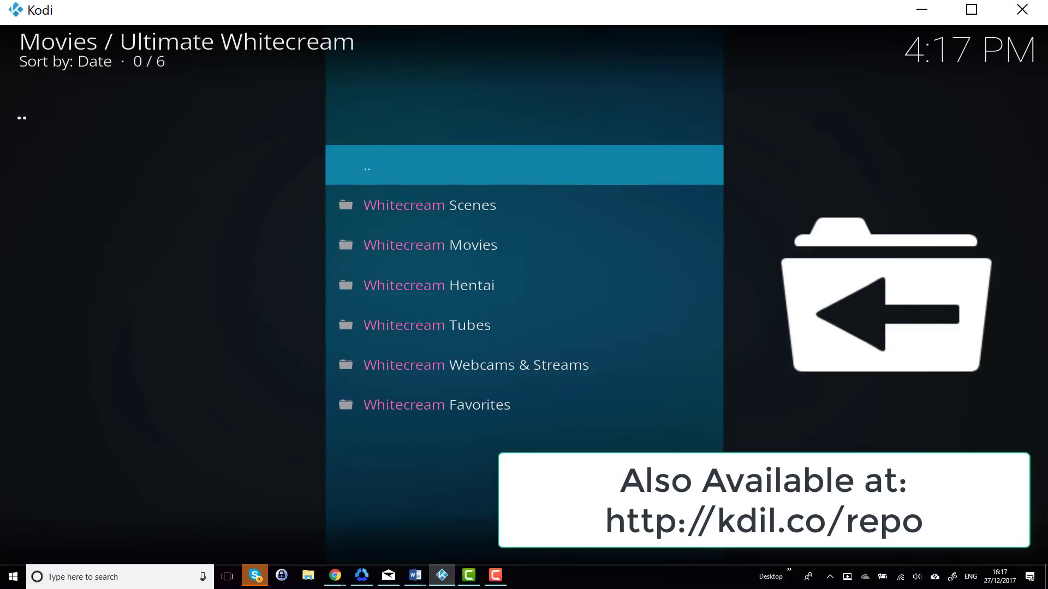
pyautogui.click(531, 165)
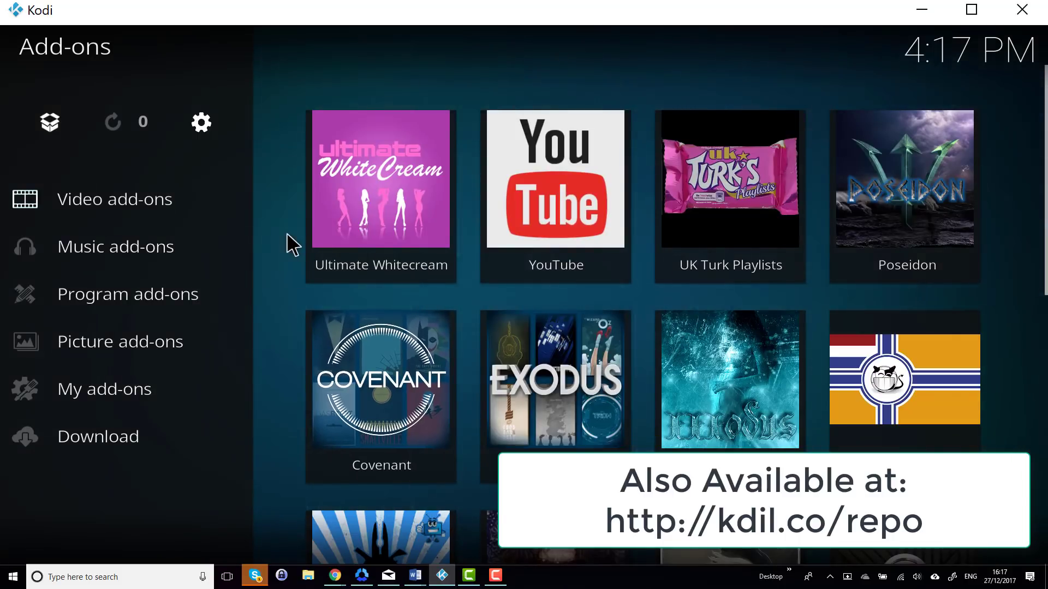
# Step: Go from the home screen through System settings to the File manager
pyautogui.press('BackSpace')
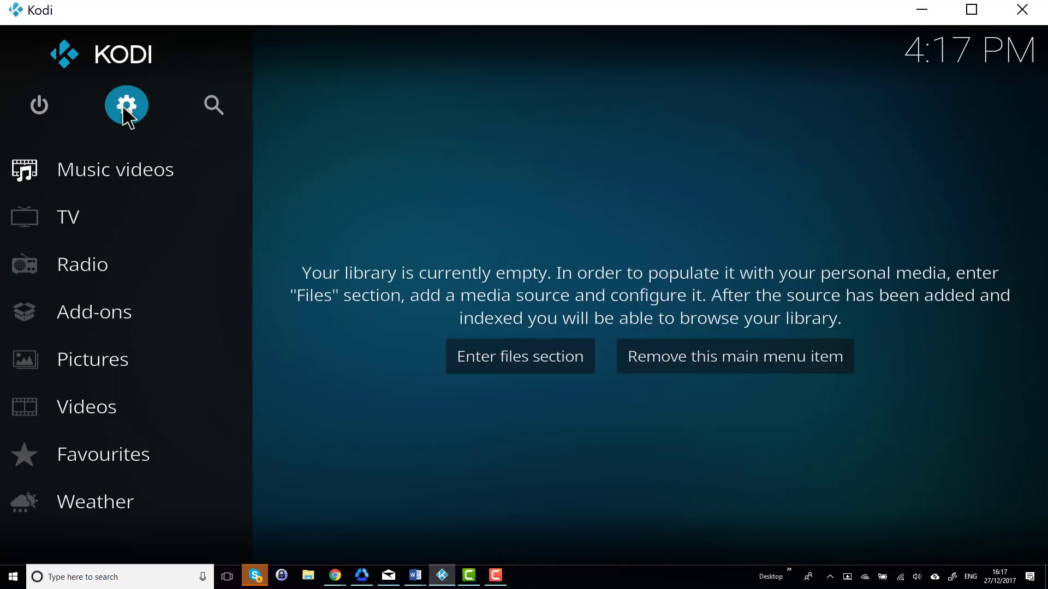
pyautogui.click(126, 110)
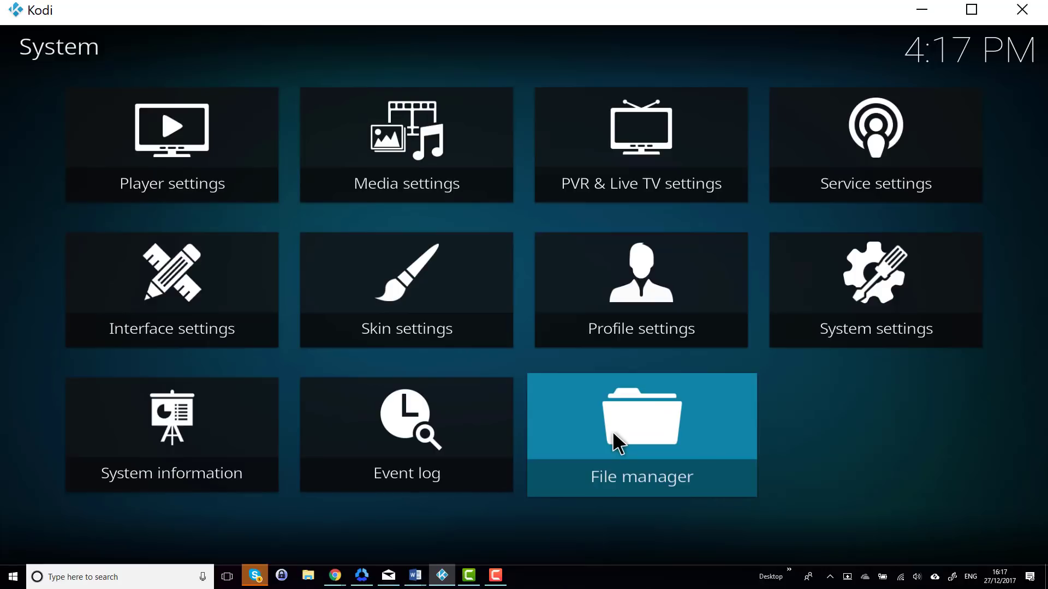
pyautogui.click(613, 430)
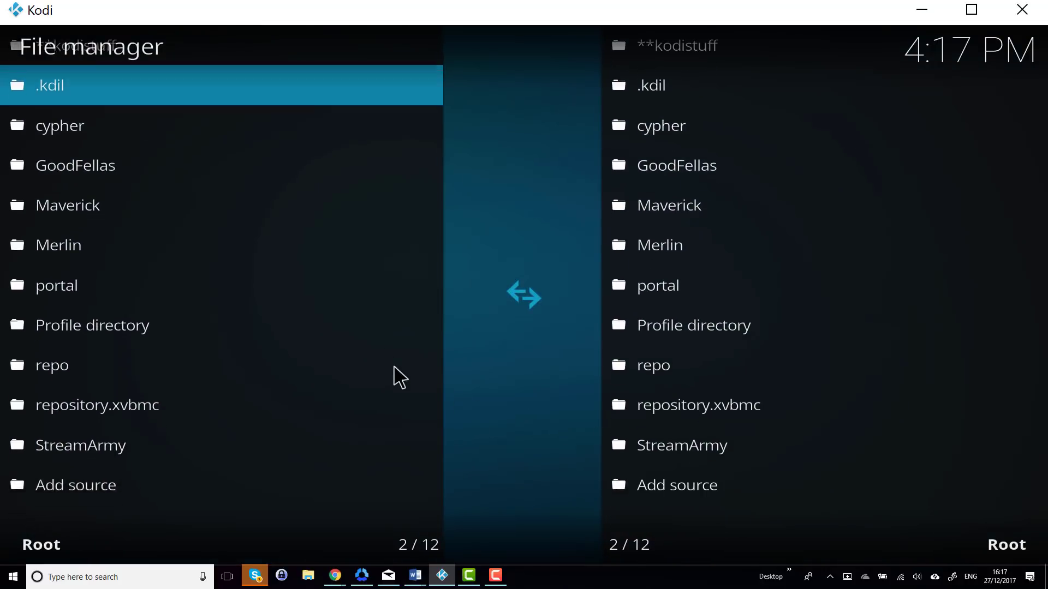
pyautogui.scroll(-5, 405, 385)
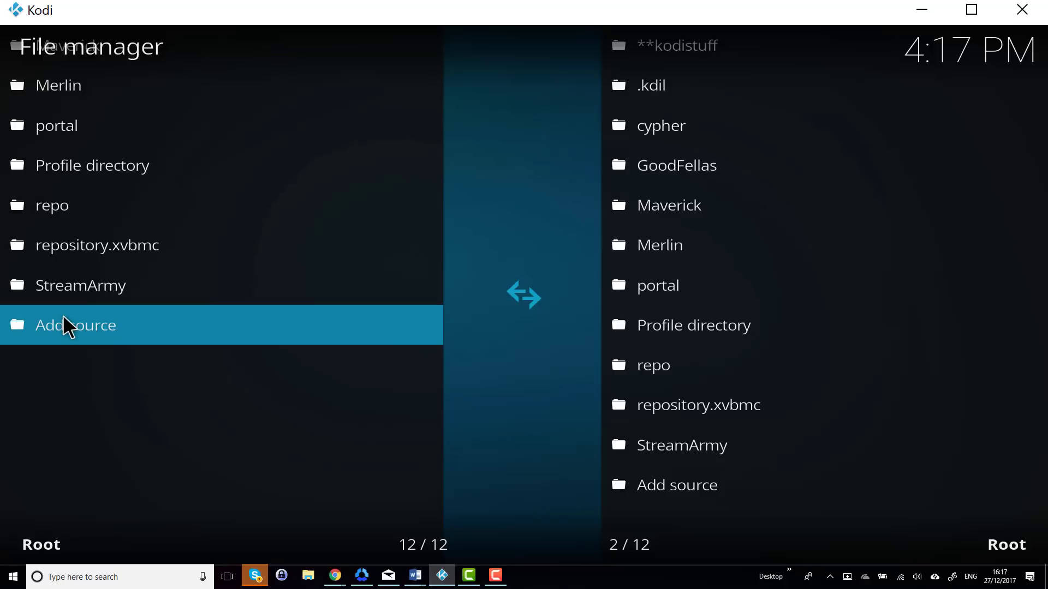
pyautogui.click(68, 326)
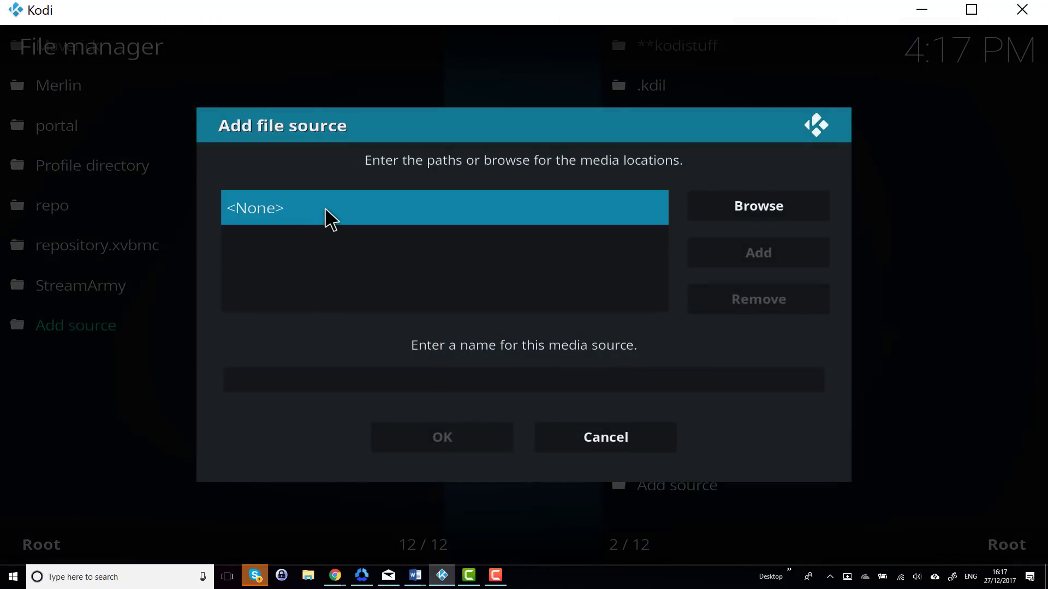
pyautogui.click(325, 208)
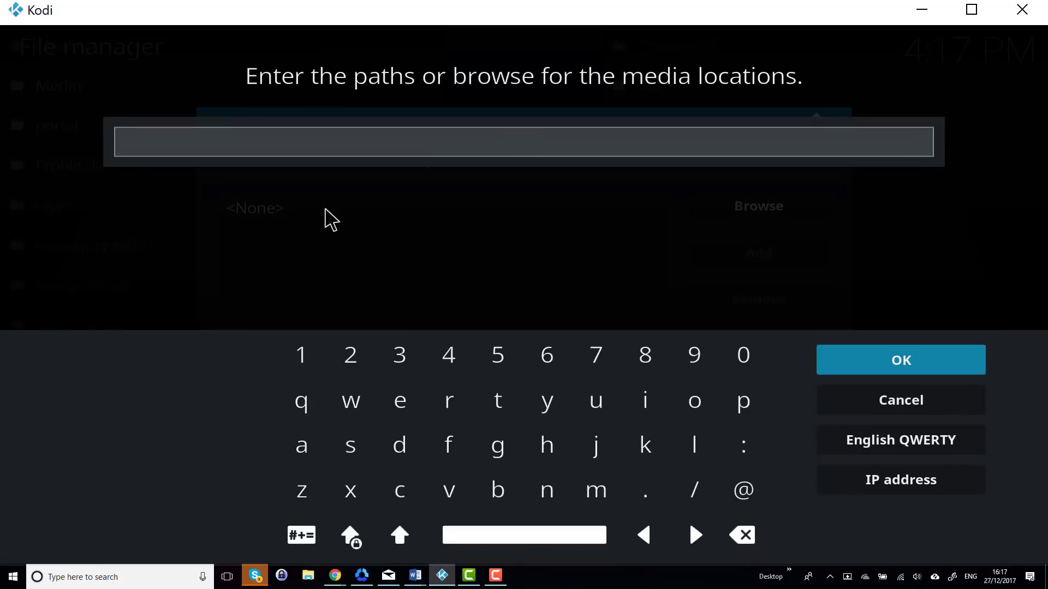
pyautogui.write('h')
pyautogui.write('ttp')
pyautogui.write(':')
pyautogui.write('/')
pyautogui.write('/')
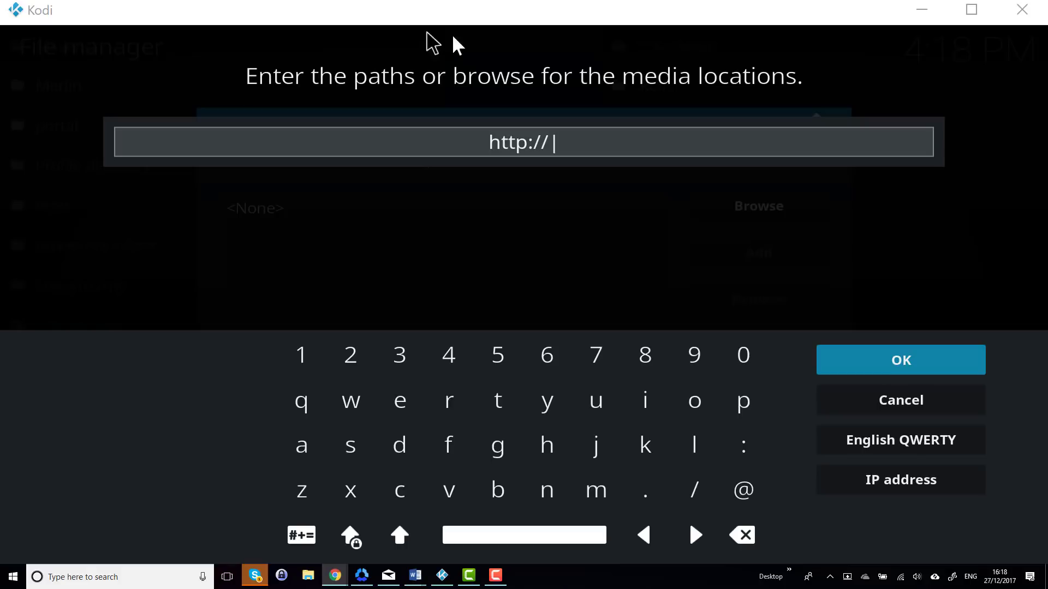
pyautogui.click(619, 148)
pyautogui.write('k')
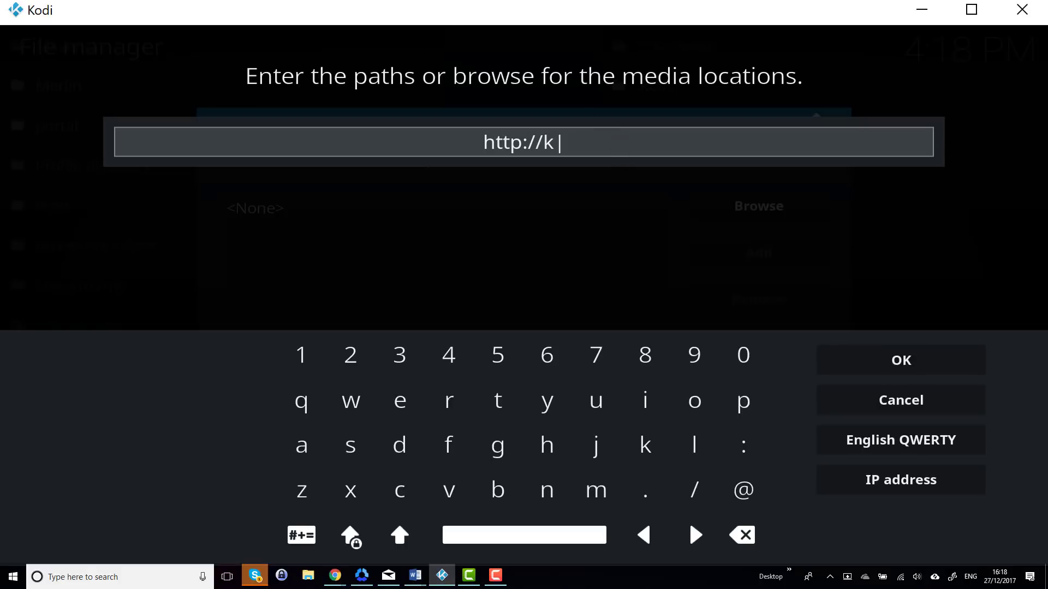
pyautogui.write('dil')
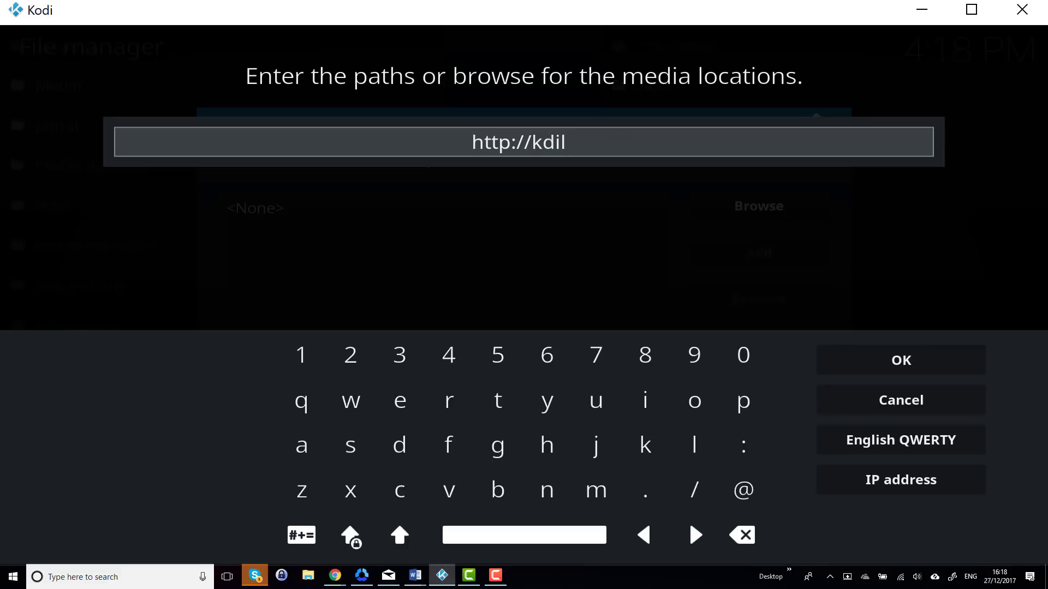
pyautogui.write('.co')
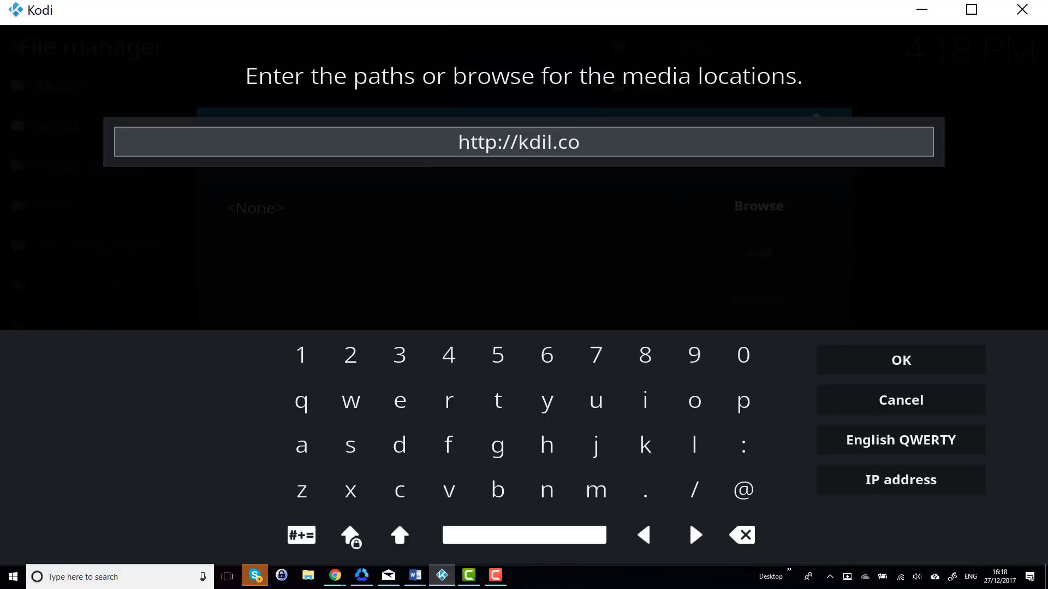
pyautogui.write('/repo')
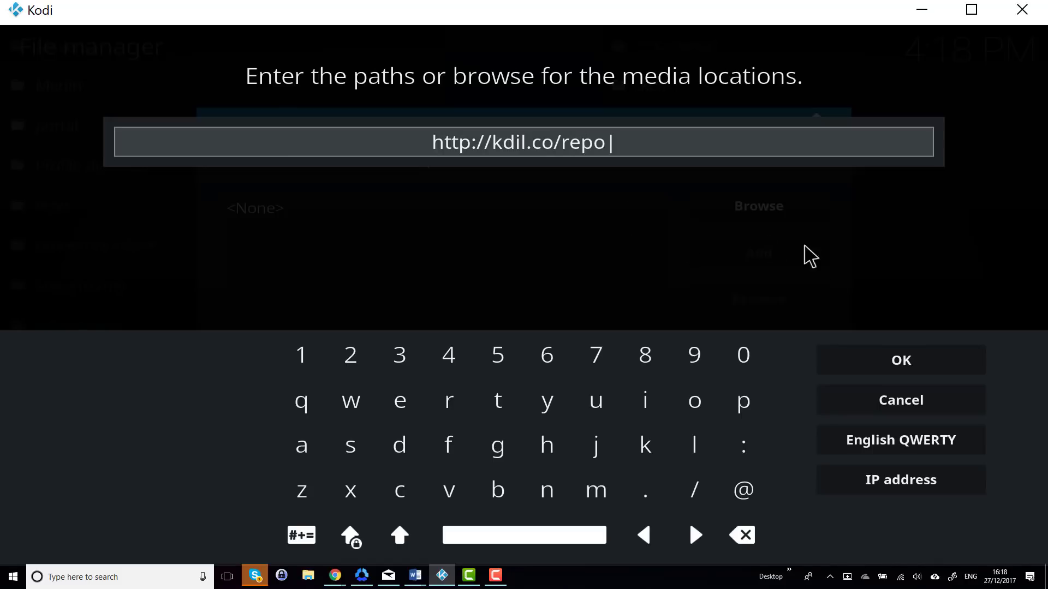
pyautogui.click(851, 361)
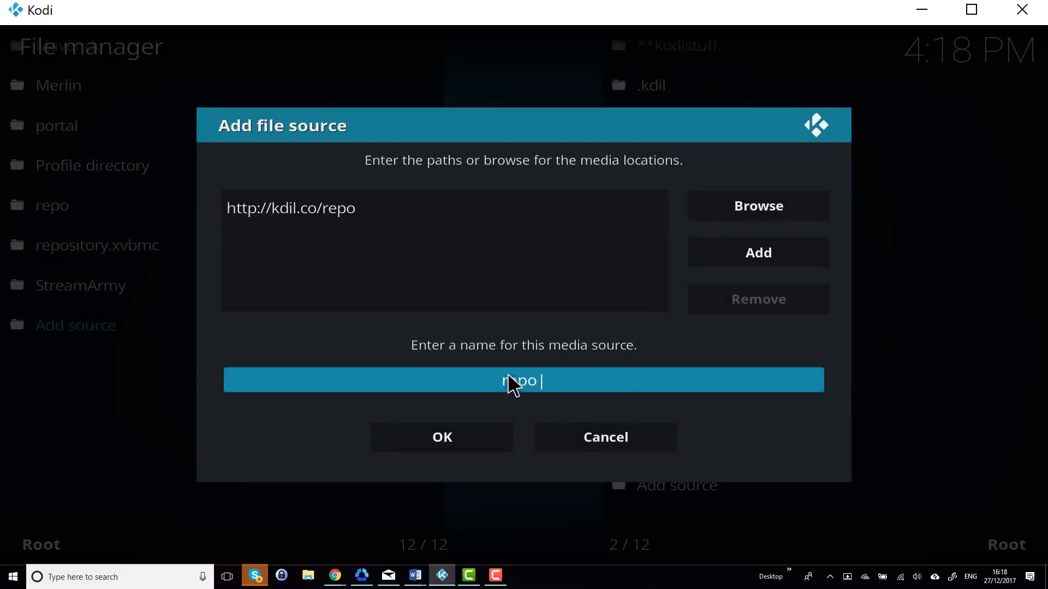
# Step: Replace the source name 'repo' with '*kdil' and save the source
pyautogui.click(549, 379)
pyautogui.write('y')
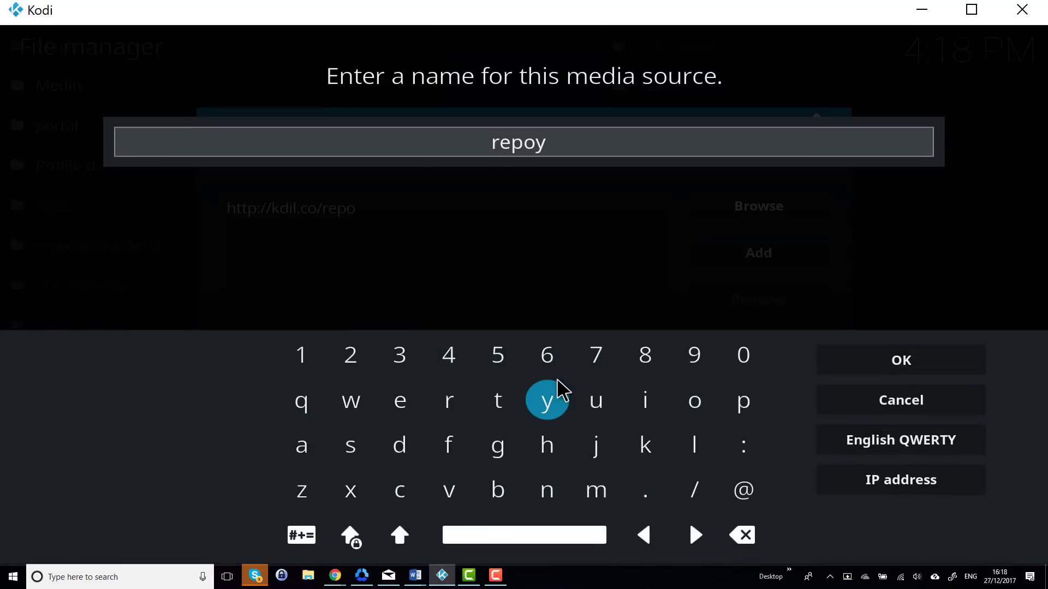
pyautogui.press('BackSpace')
pyautogui.press('BackSpace')
pyautogui.press('BackSpace')
pyautogui.press('BackSpace')
pyautogui.press('BackSpace')
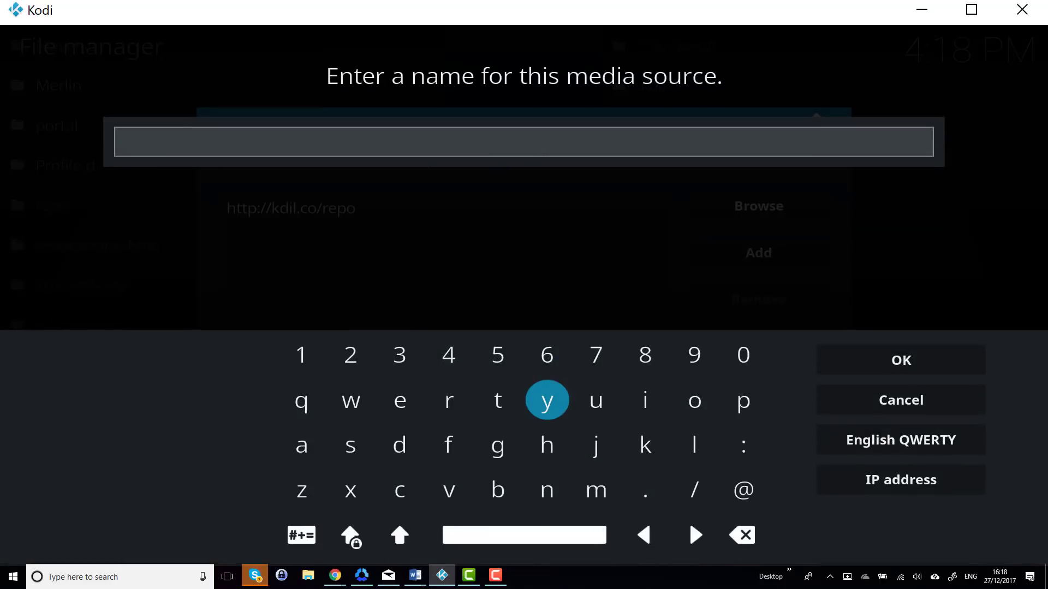
pyautogui.write('*')
pyautogui.write('kdil')
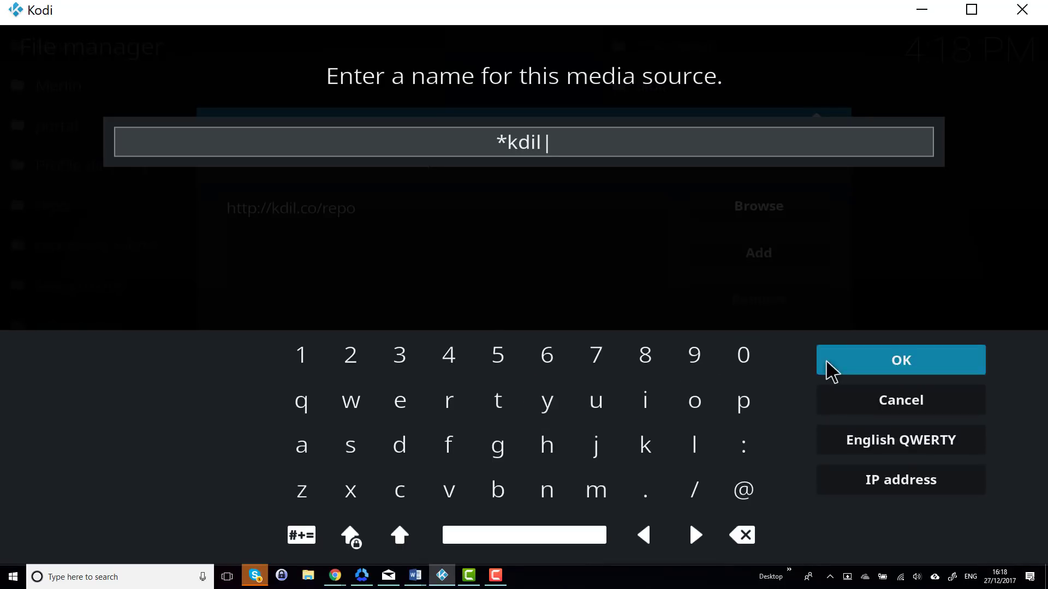
pyautogui.click(828, 367)
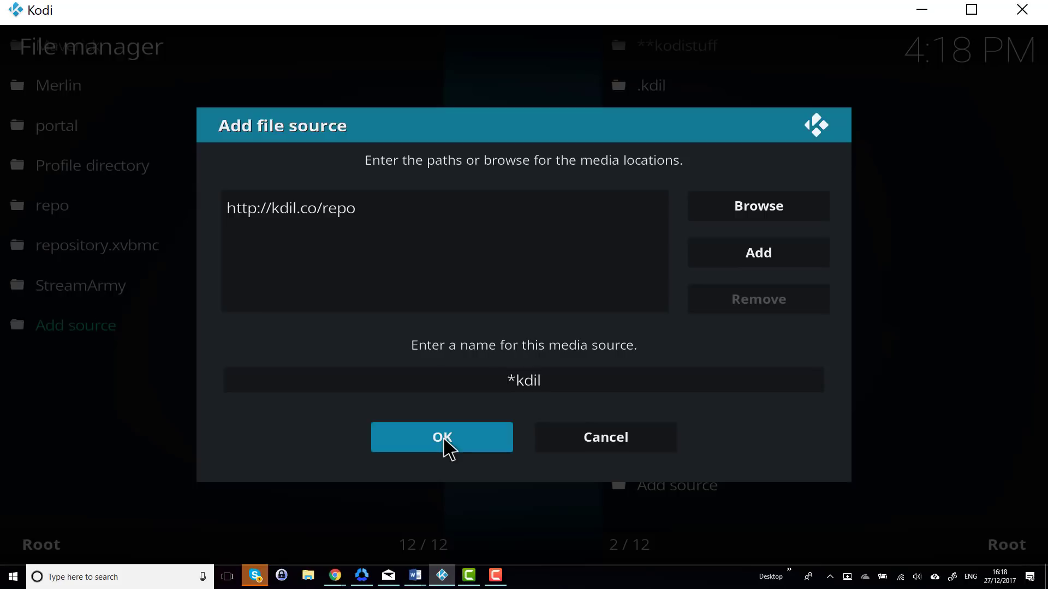
pyautogui.click(443, 436)
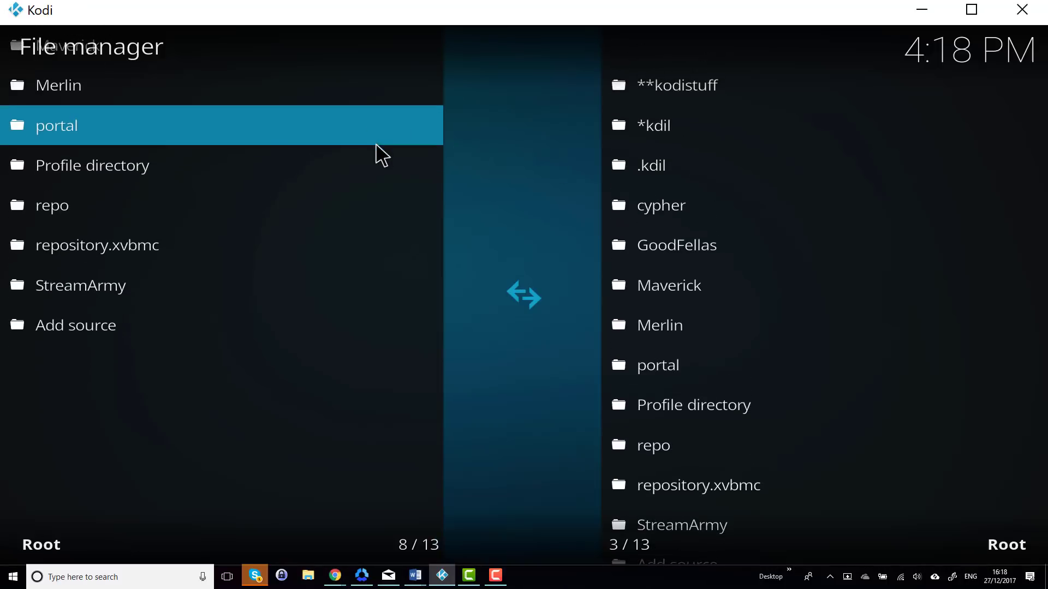
pyautogui.scroll(3, 238, 325)
pyautogui.scroll(1, 237, 325)
# Step: Exit System settings and choose Install from zip file in the Add-on browser
pyautogui.press('BackSpace')
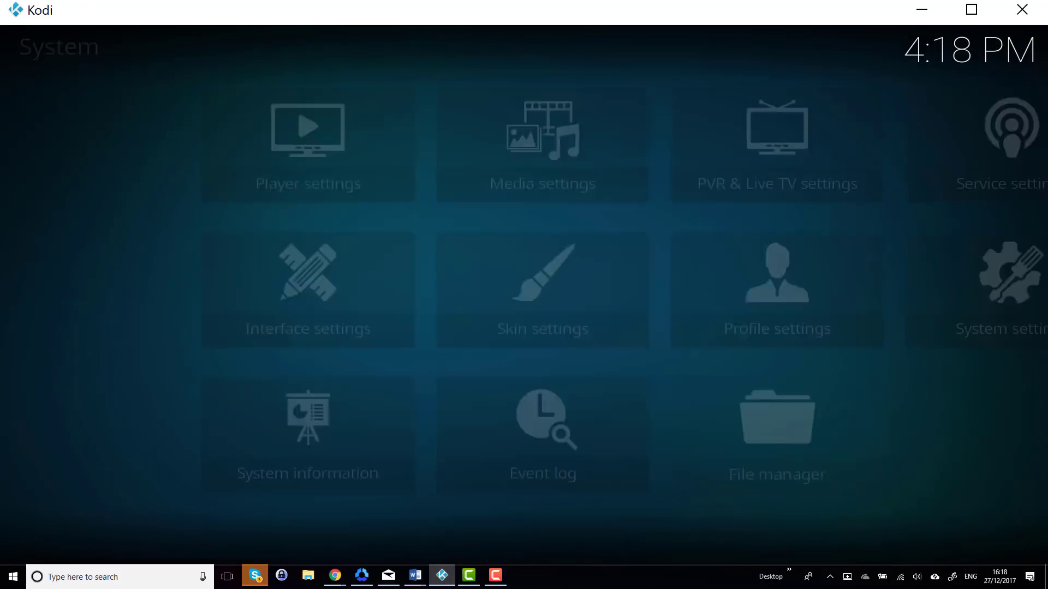
pyautogui.press('BackSpace')
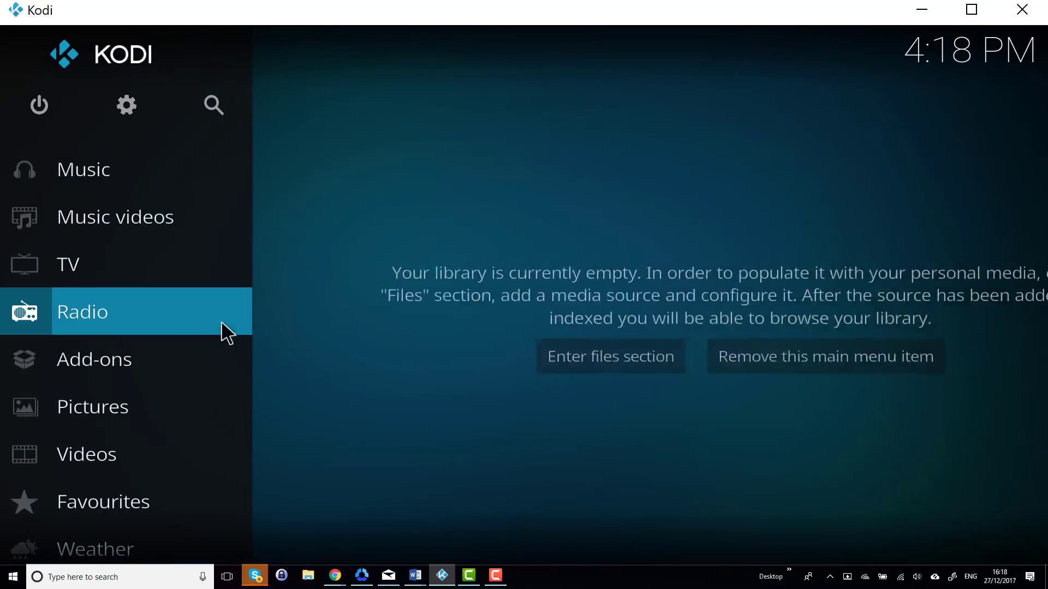
pyautogui.moveTo(94, 360)
pyautogui.click(136, 365)
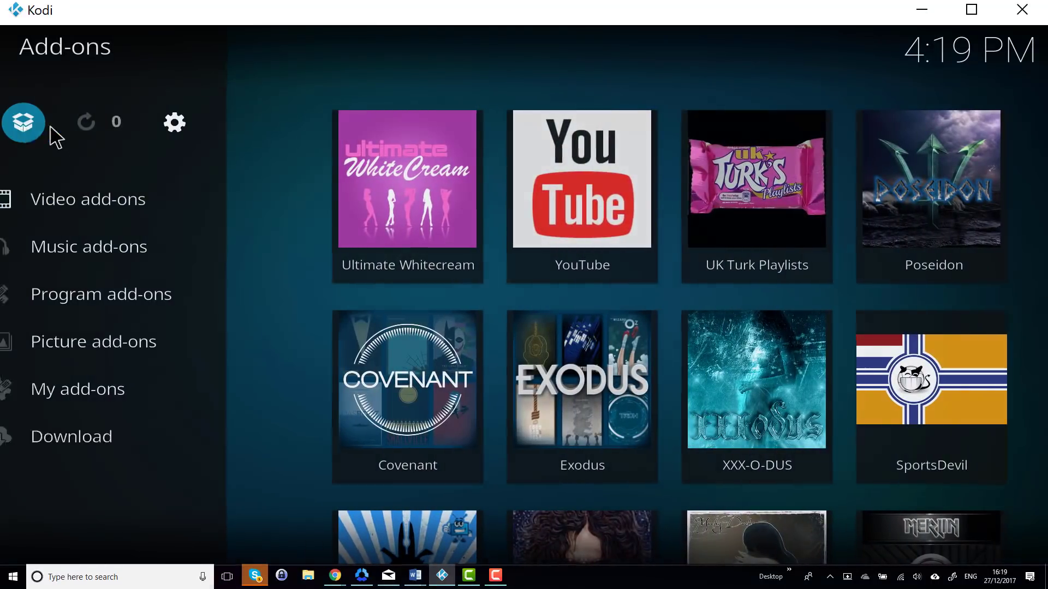
pyautogui.click(49, 125)
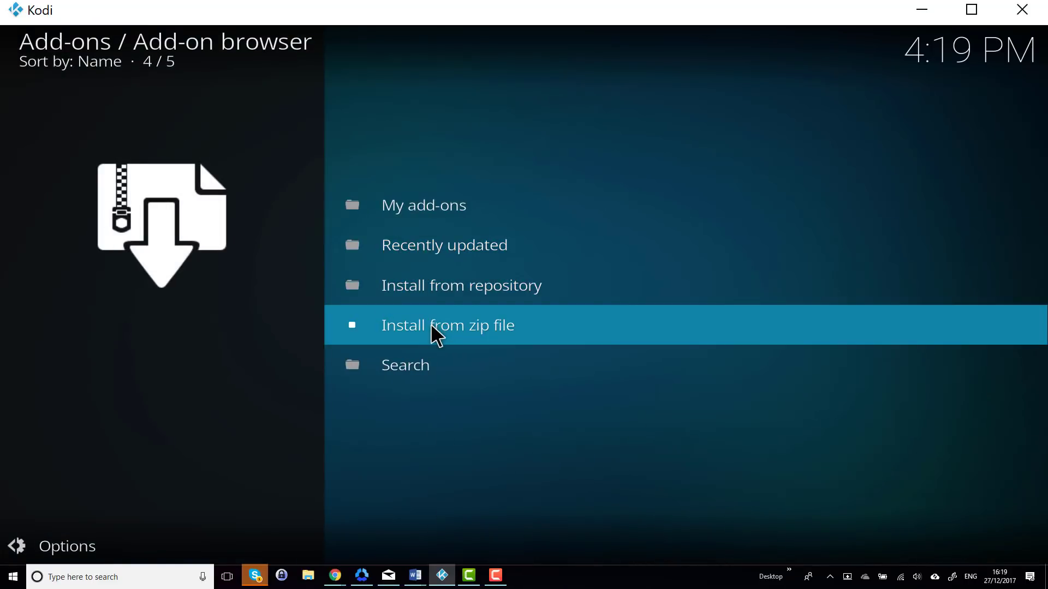
pyautogui.click(430, 324)
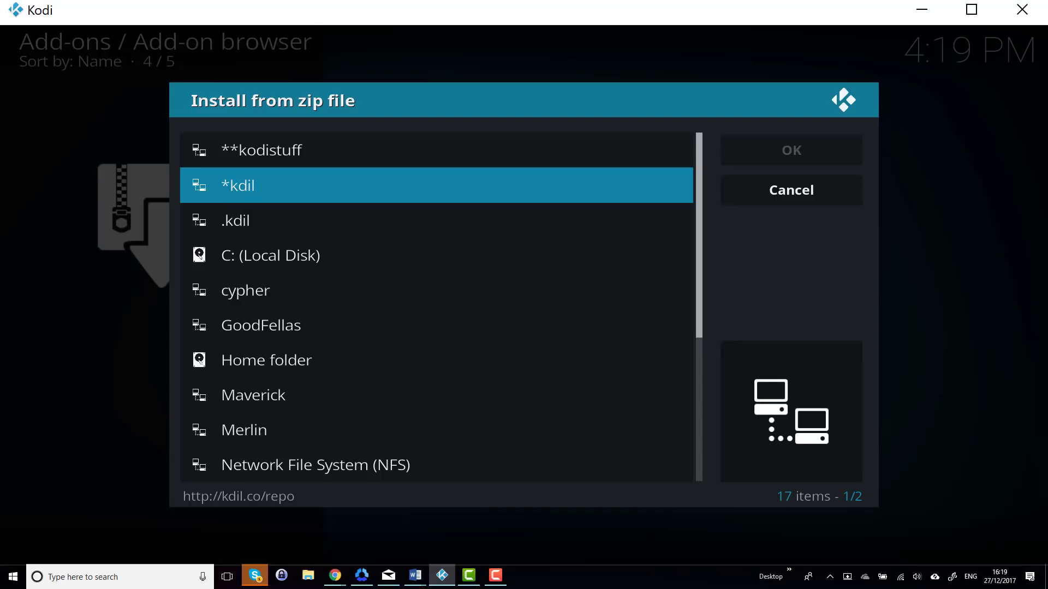
# Step: Install kodil.zip from the *kdil source
pyautogui.click(235, 199)
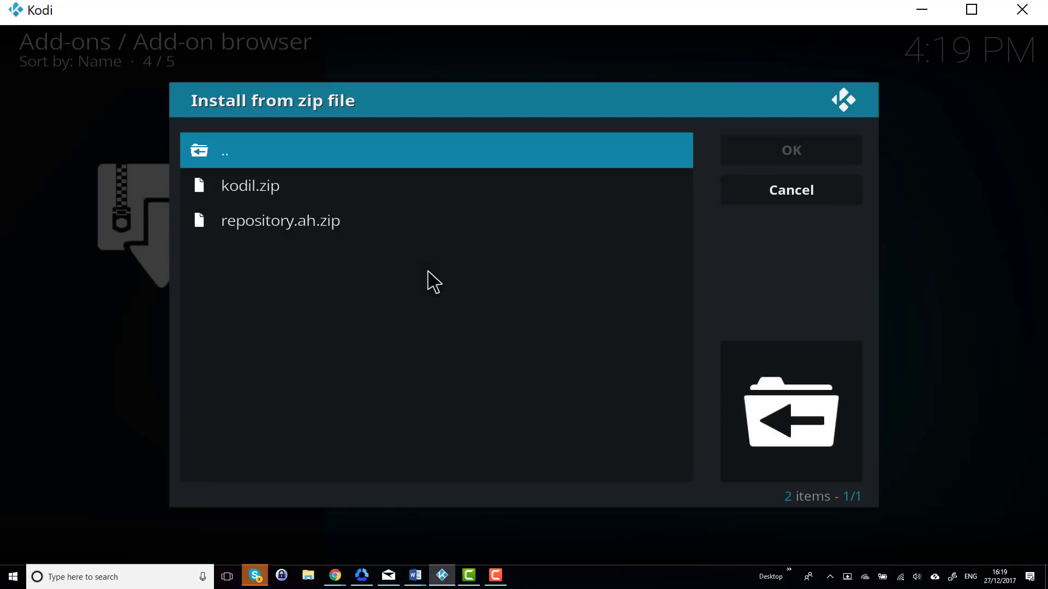
pyautogui.click(305, 199)
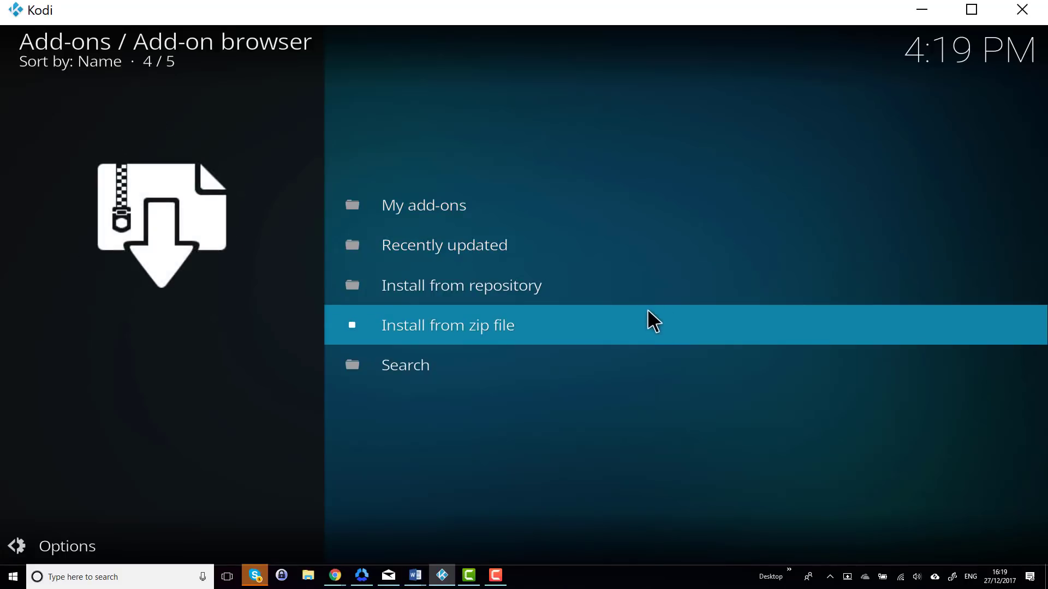
# Step: Open the Kodil Repository's Video add-ons category from Install from repository
pyautogui.click(507, 279)
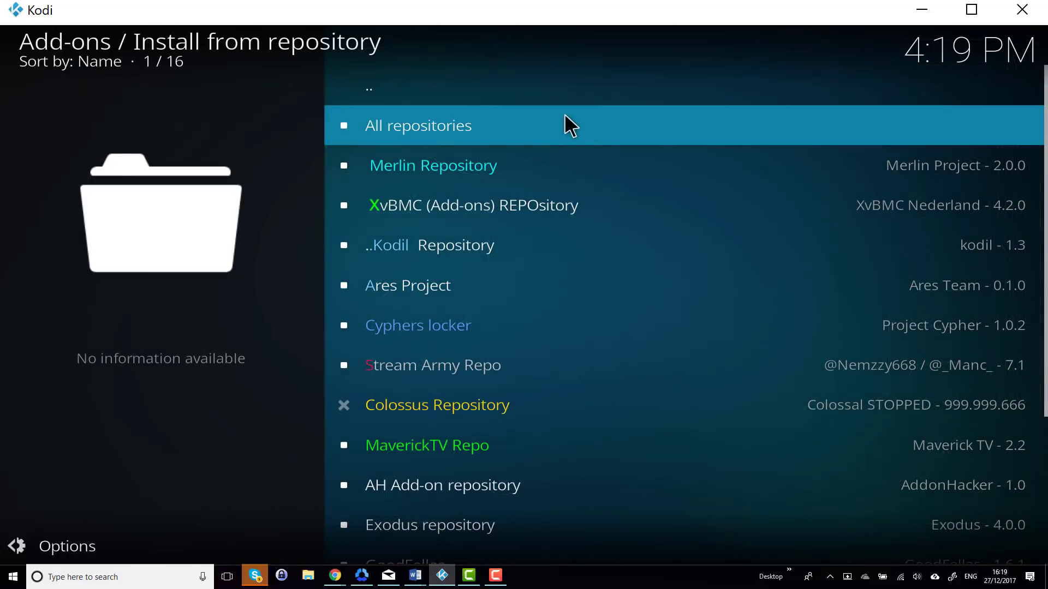
pyautogui.click(531, 251)
pyautogui.press('m')
pyautogui.press('l')
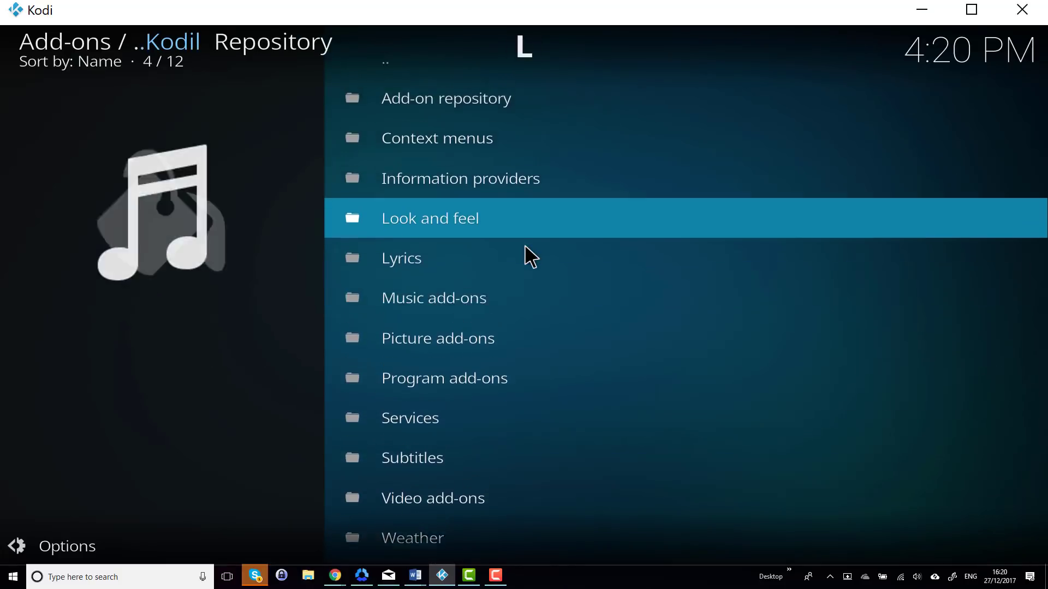
pyautogui.press('w')
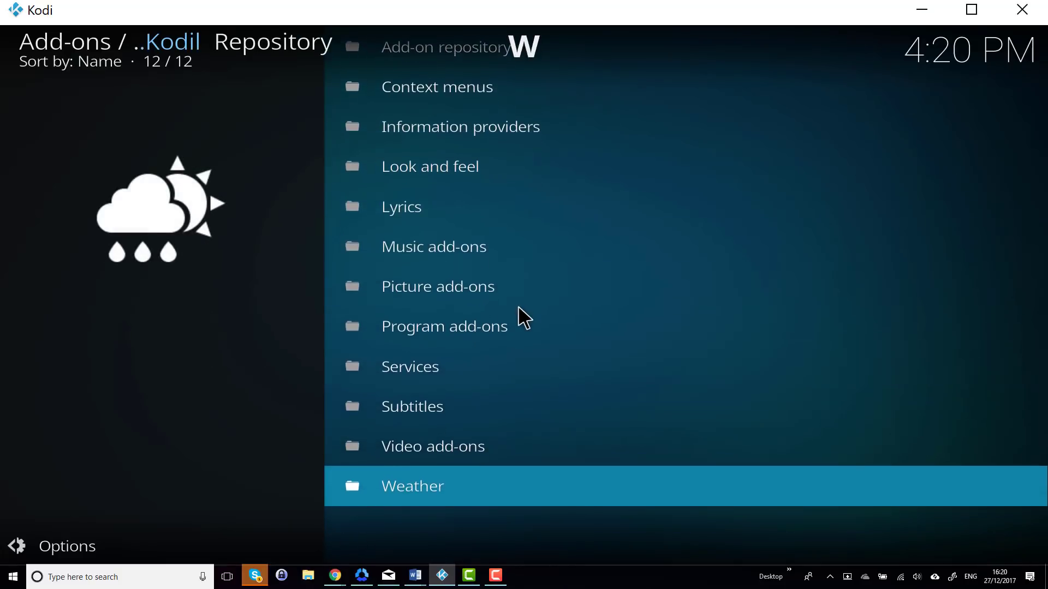
pyautogui.press('v')
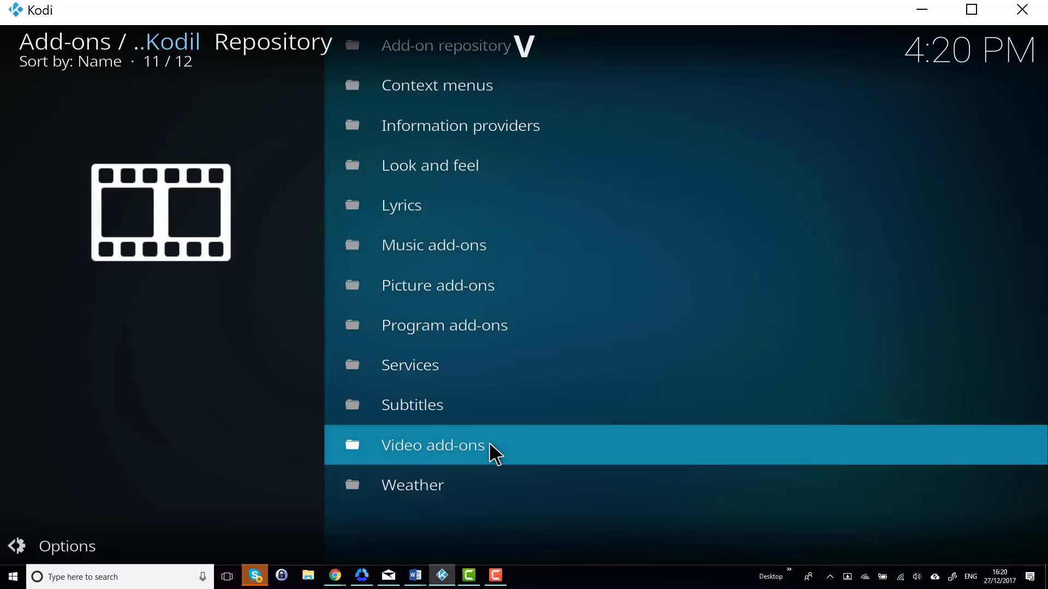
pyautogui.click(489, 441)
pyautogui.press('u')
pyautogui.scroll(5, 489, 441)
pyautogui.scroll(1, 521, 451)
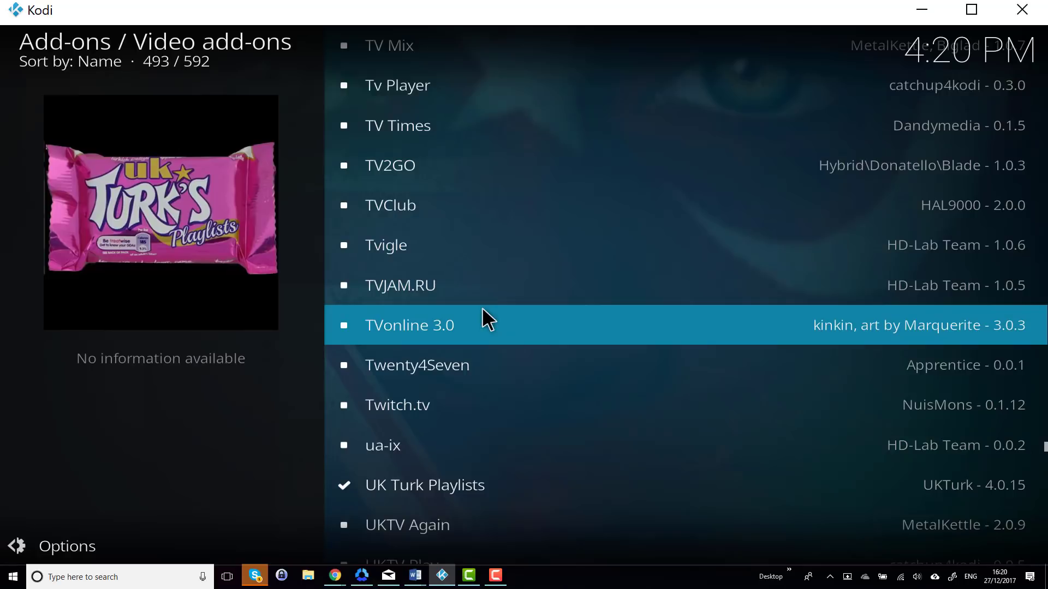
pyautogui.scroll(6, 499, 324)
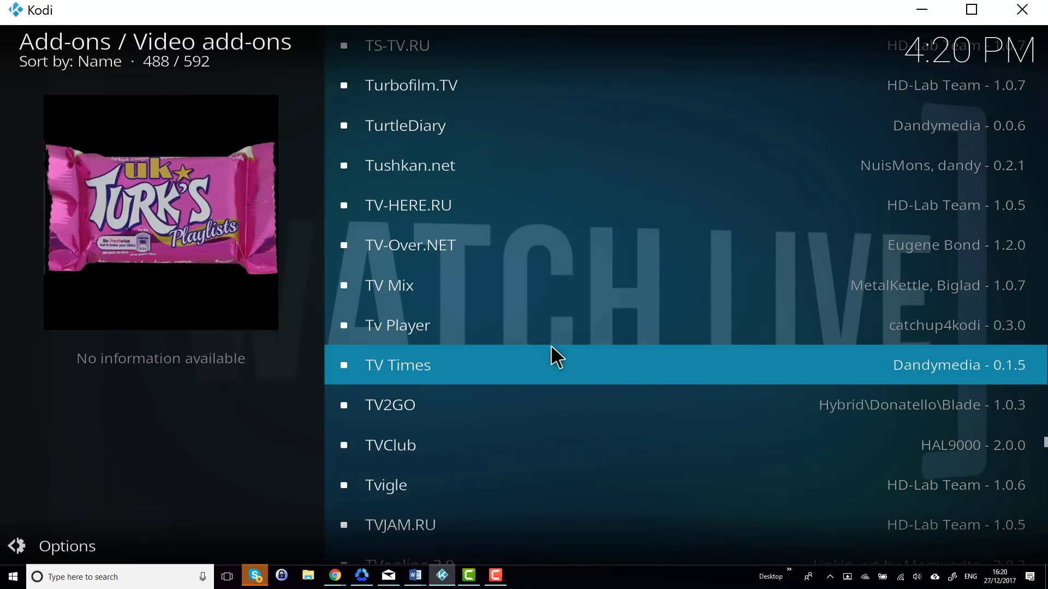
pyautogui.scroll(-1, 551, 345)
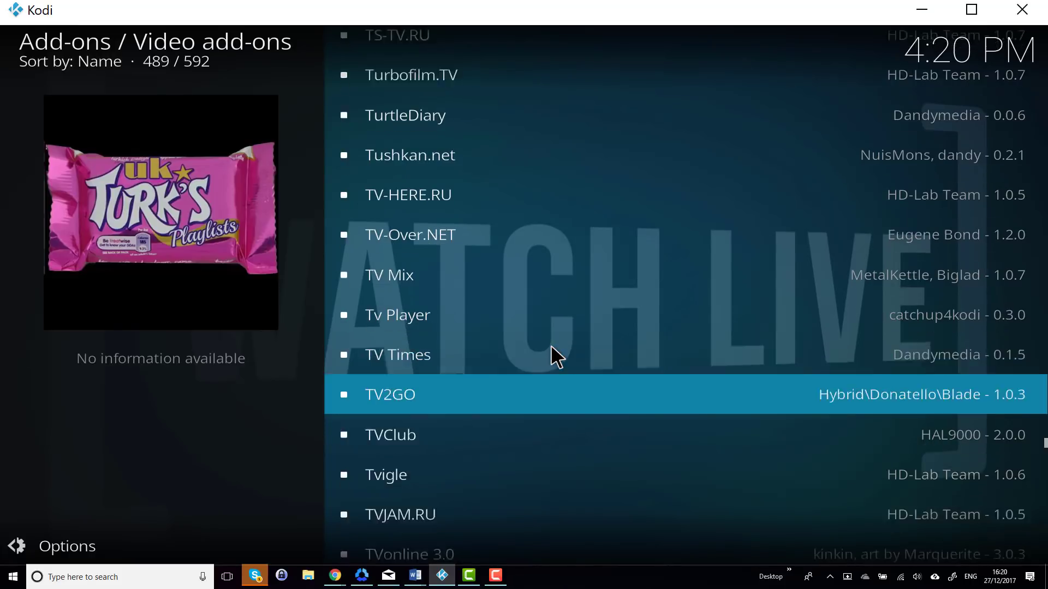
pyautogui.scroll(-4, 551, 345)
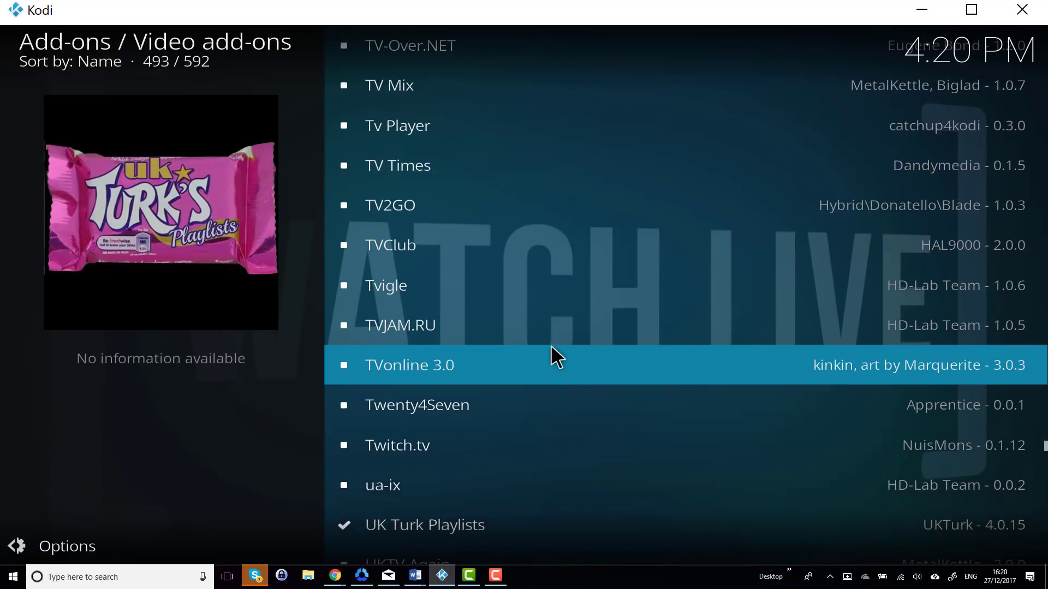
pyautogui.scroll(-3, 551, 345)
pyautogui.scroll(-2, 551, 345)
pyautogui.scroll(-5, 552, 344)
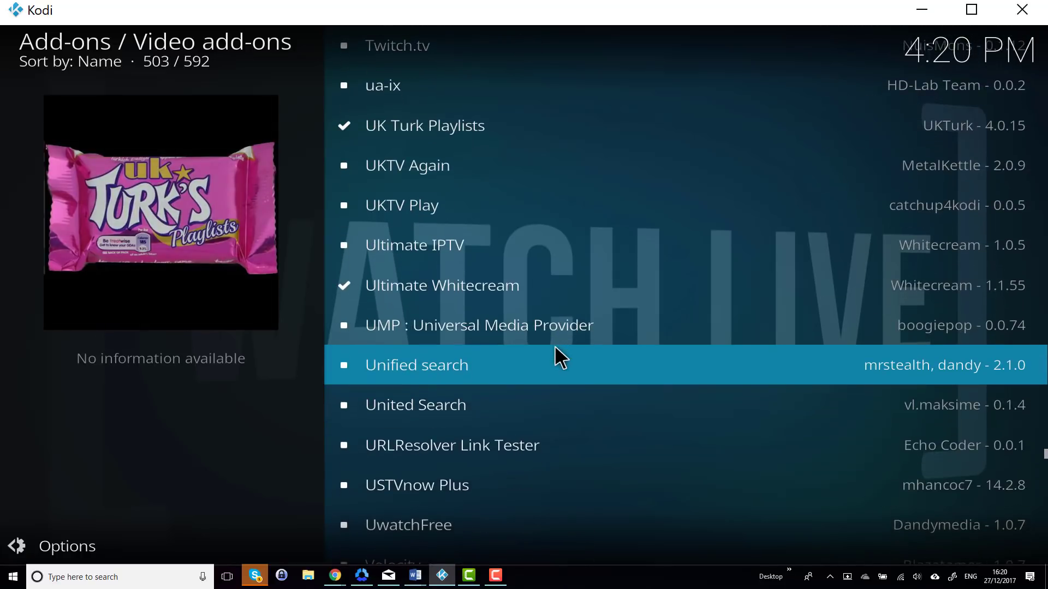
pyautogui.scroll(-4, 554, 344)
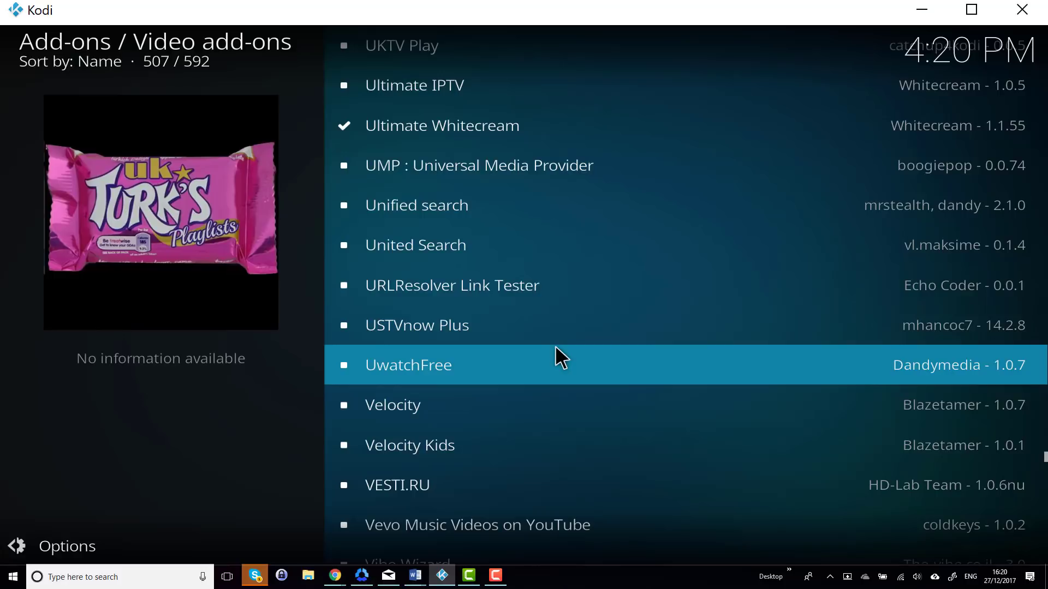
pyautogui.scroll(1, 556, 345)
pyautogui.scroll(10, 554, 344)
pyautogui.scroll(2, 556, 345)
pyautogui.scroll(5, 555, 344)
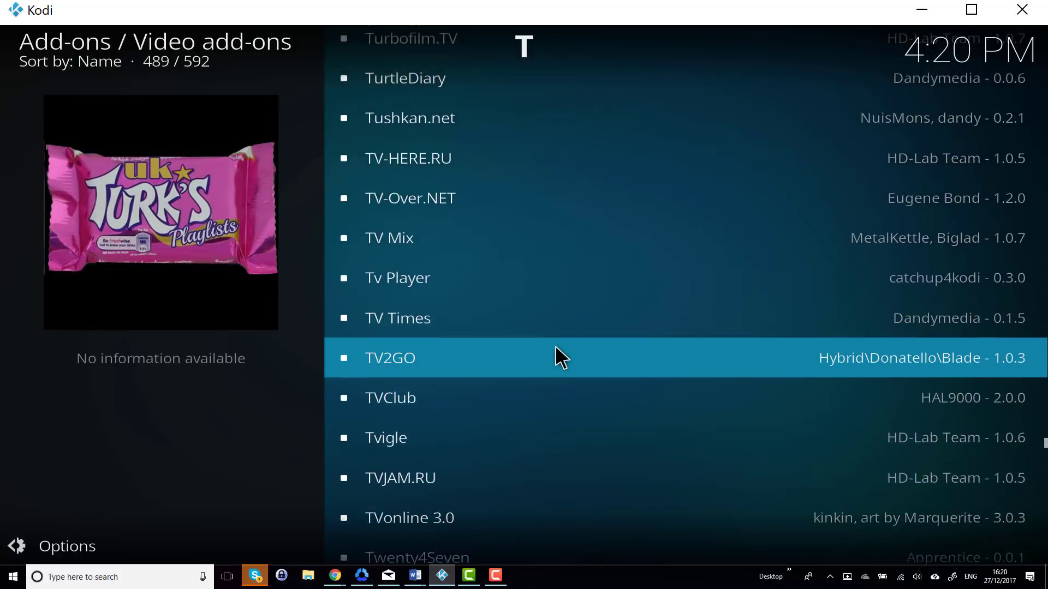
pyautogui.scroll(1, 555, 344)
pyautogui.scroll(4, 556, 344)
pyautogui.scroll(4, 555, 344)
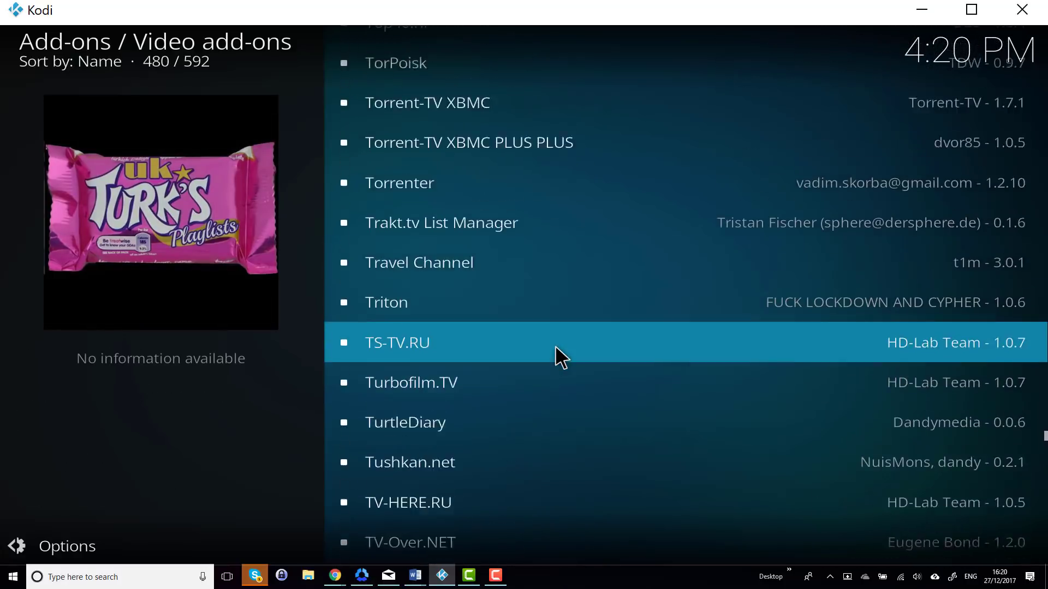
pyautogui.scroll(6, 555, 352)
pyautogui.scroll(1, 556, 353)
pyautogui.scroll(5, 554, 352)
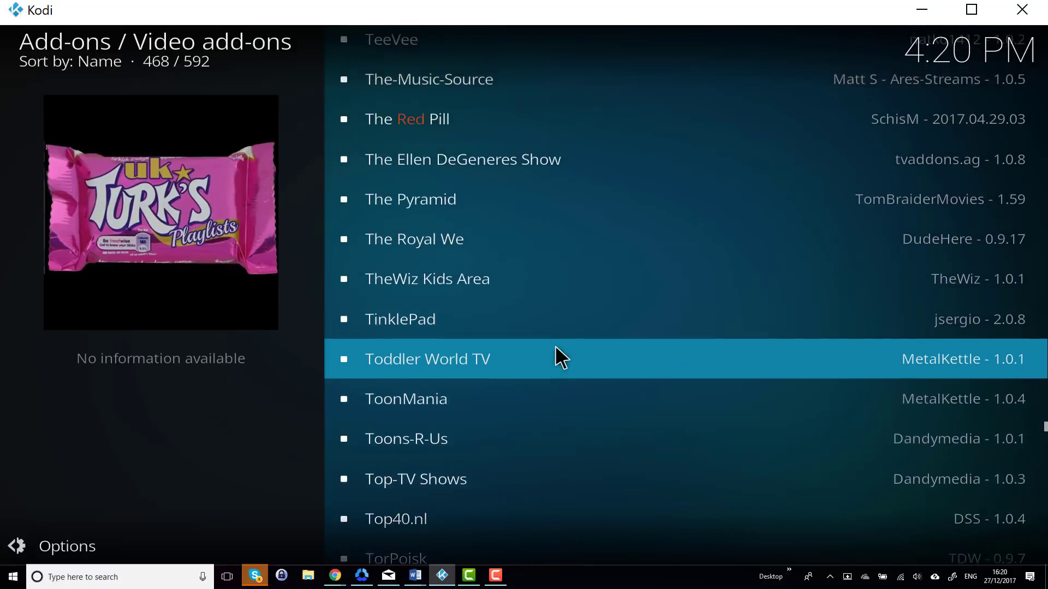
pyautogui.scroll(5, 556, 344)
pyautogui.scroll(6, 556, 345)
pyautogui.scroll(4, 555, 345)
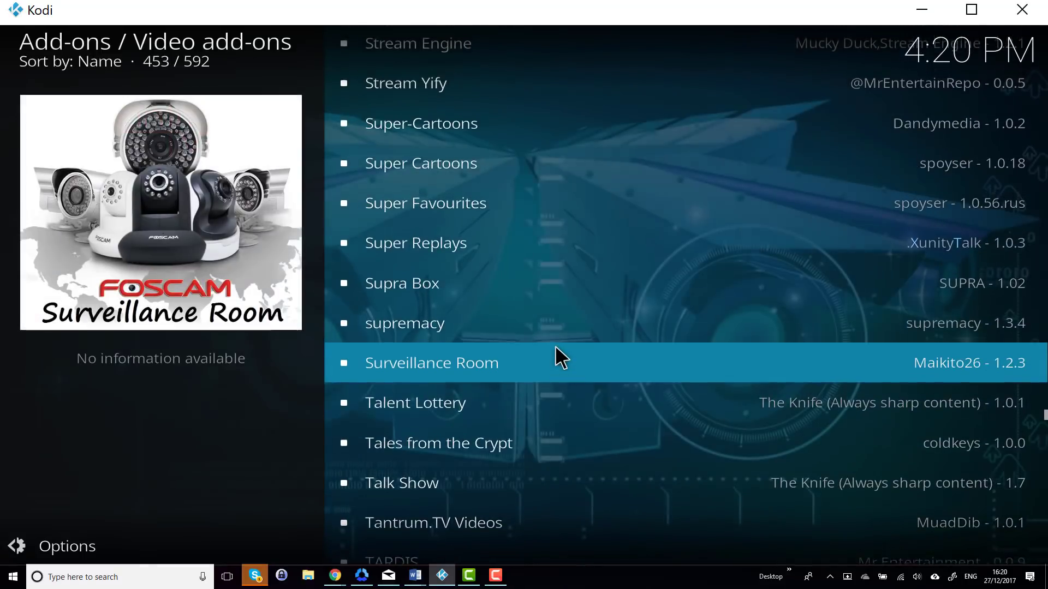
pyautogui.scroll(-1, 555, 345)
pyautogui.scroll(7, 556, 345)
pyautogui.scroll(6, 555, 345)
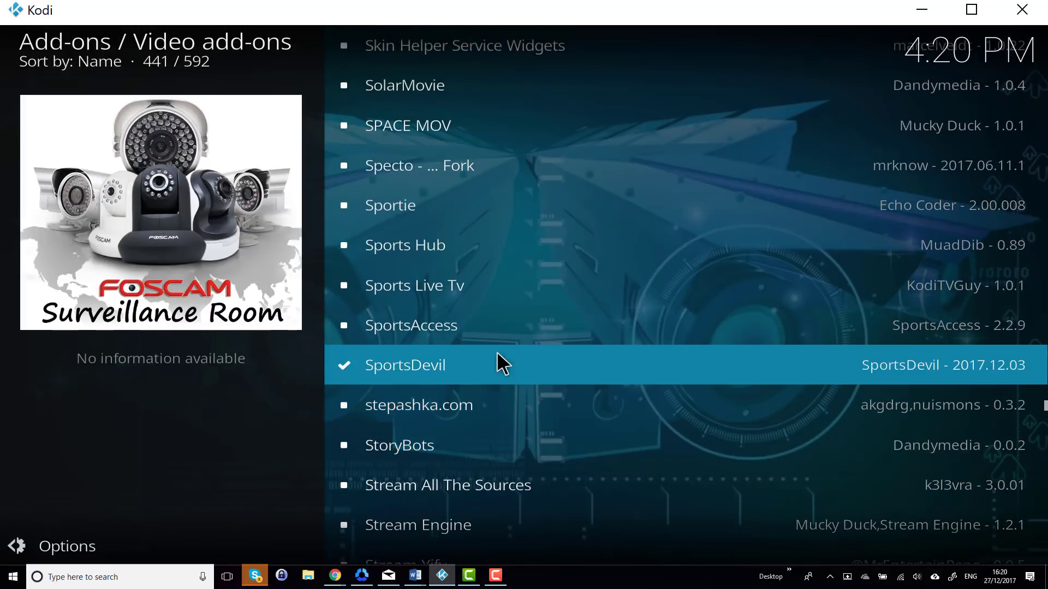
# Step: Check the SportsDevil details, then install Sports Hub 0.89 from its details page
pyautogui.click(497, 352)
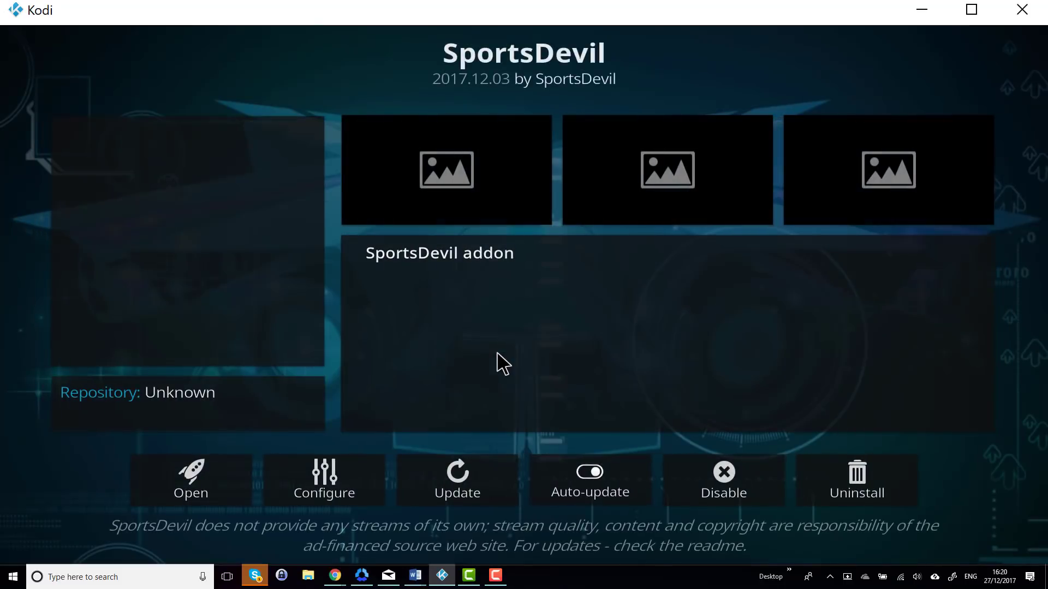
pyautogui.rightClick(700, 446)
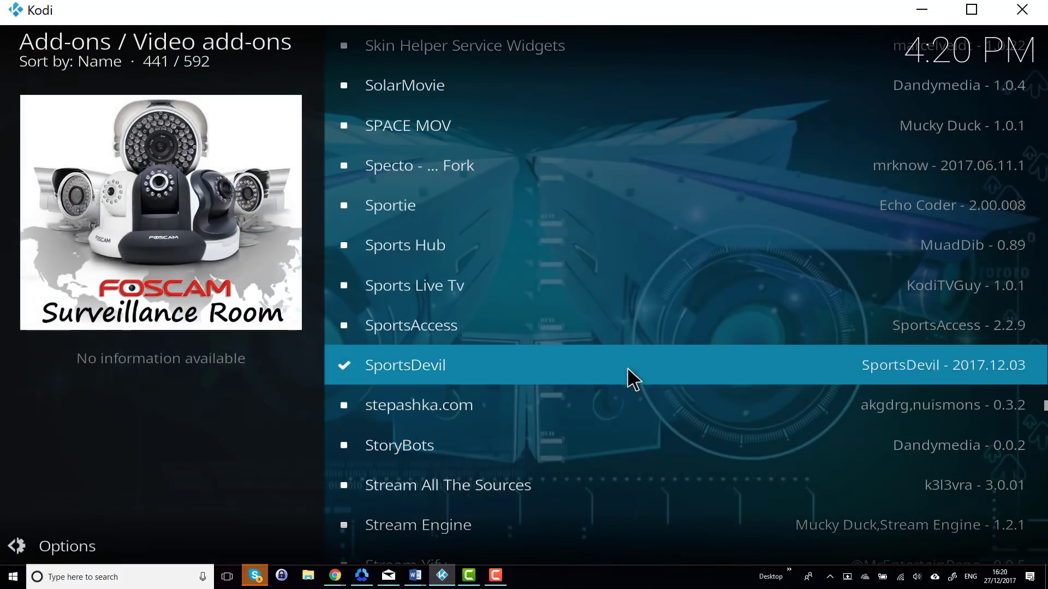
pyautogui.click(620, 244)
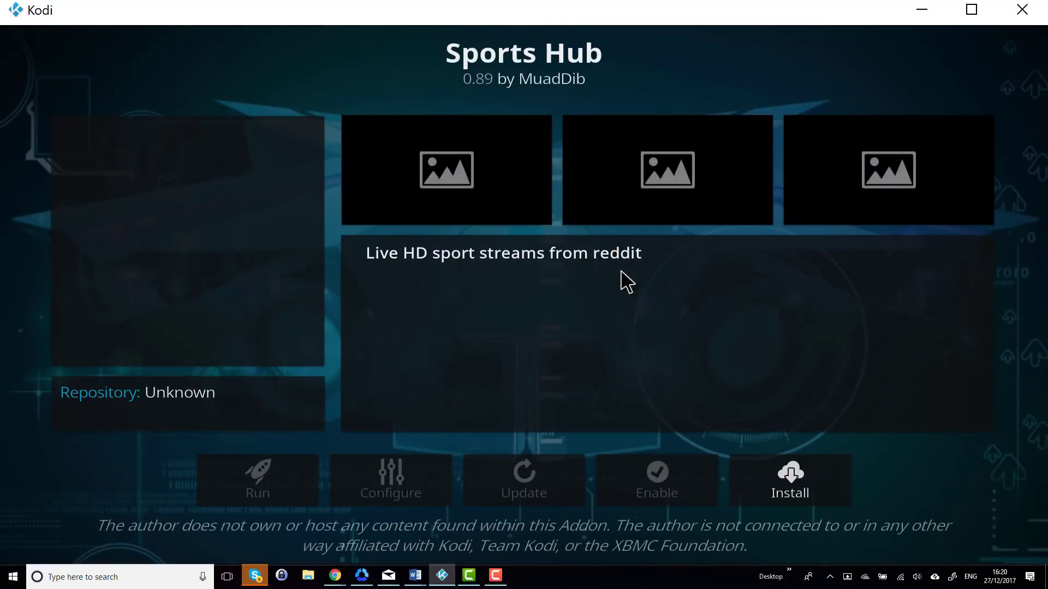
pyautogui.click(800, 470)
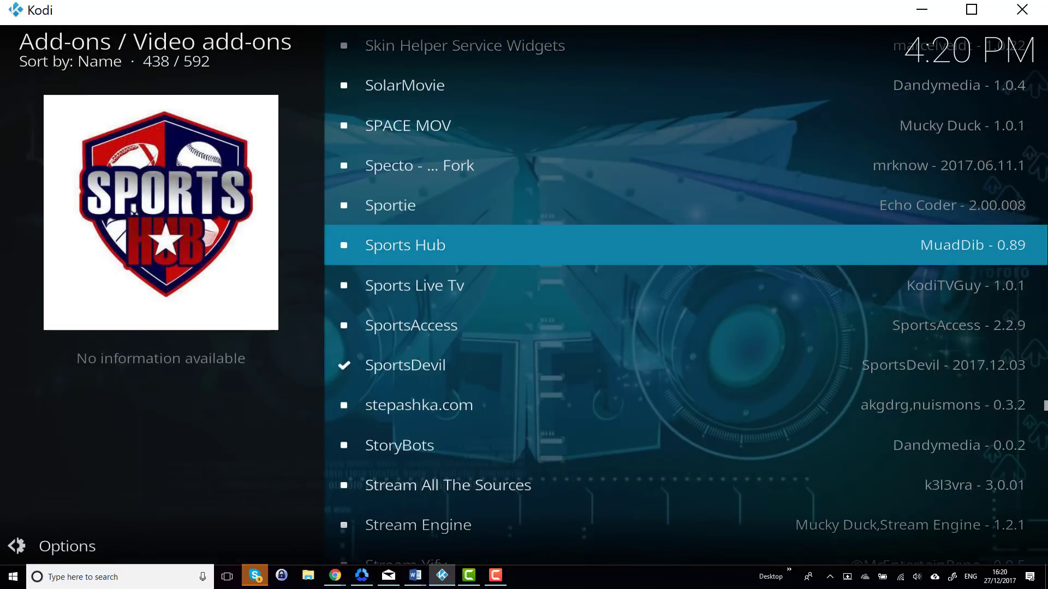
# Step: Back out three levels from the Video add-ons list to the main Add-ons screen
pyautogui.press('BackSpace')
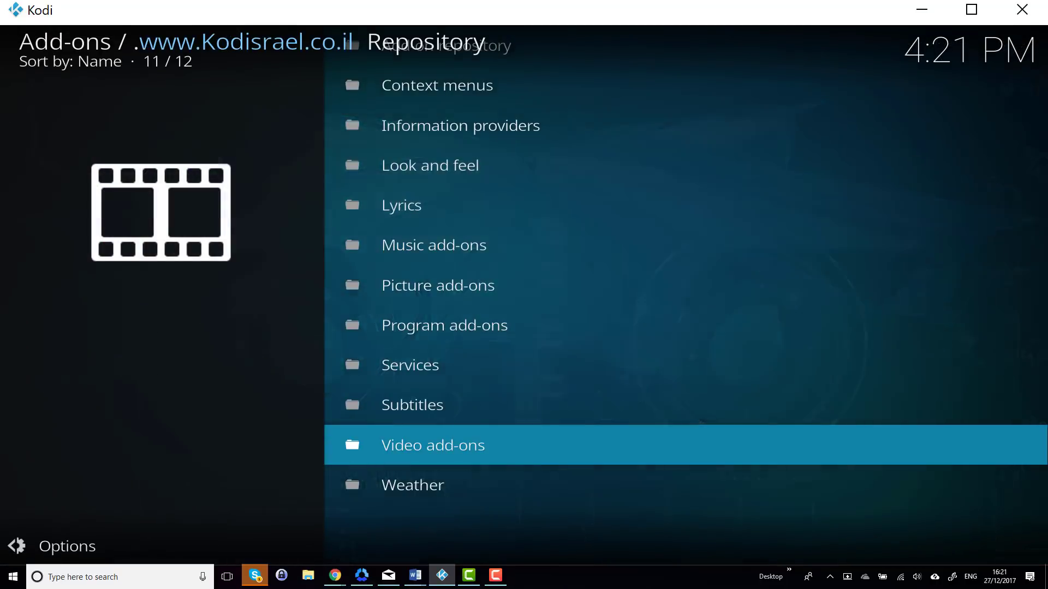
pyautogui.press('BackSpace')
pyautogui.press('BackSpace')
pyautogui.press('BackSpace')
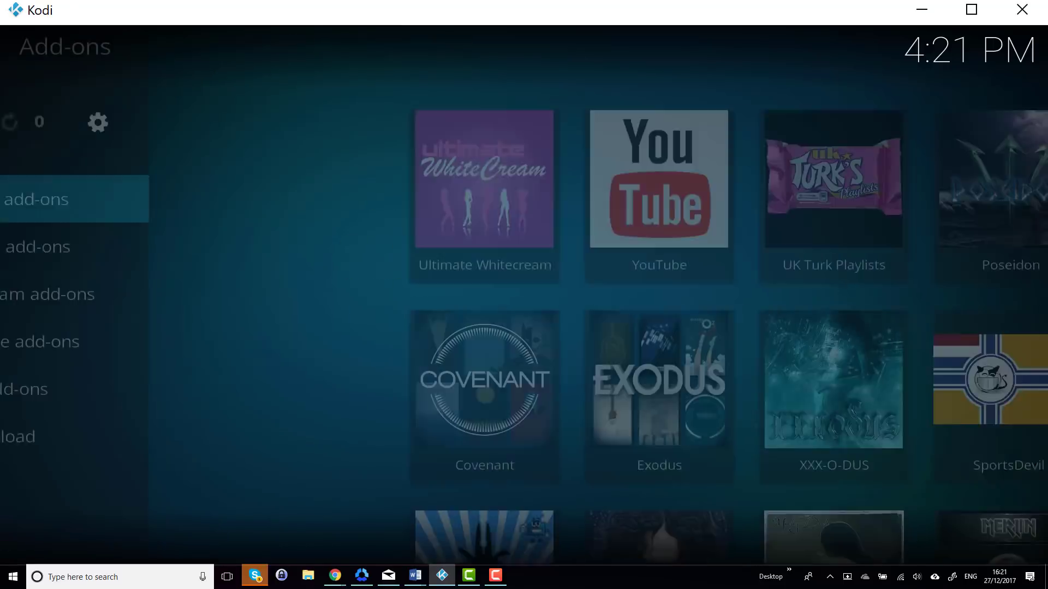
pyautogui.press('BackSpace')
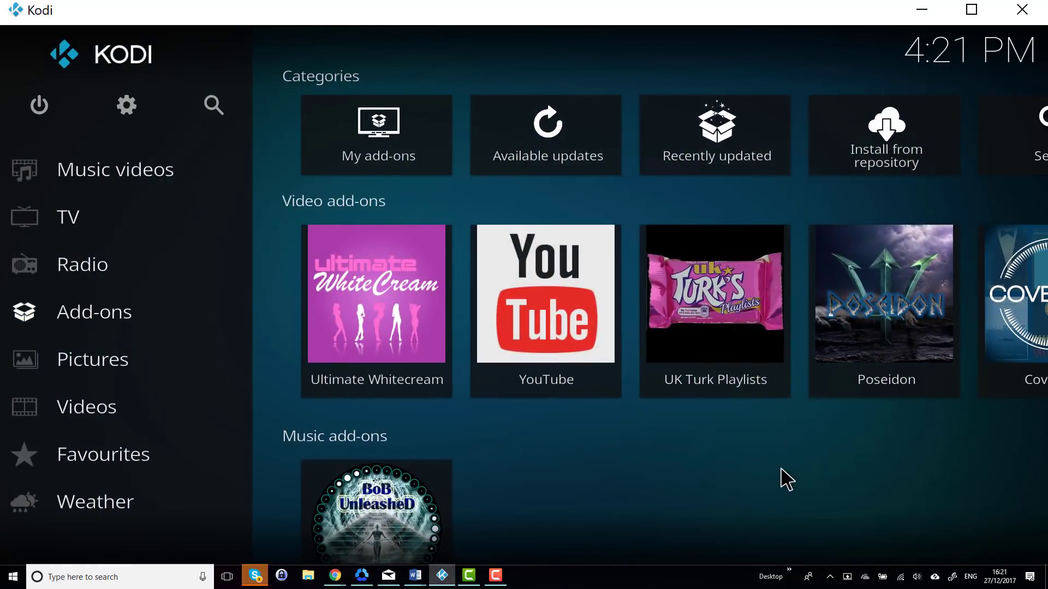